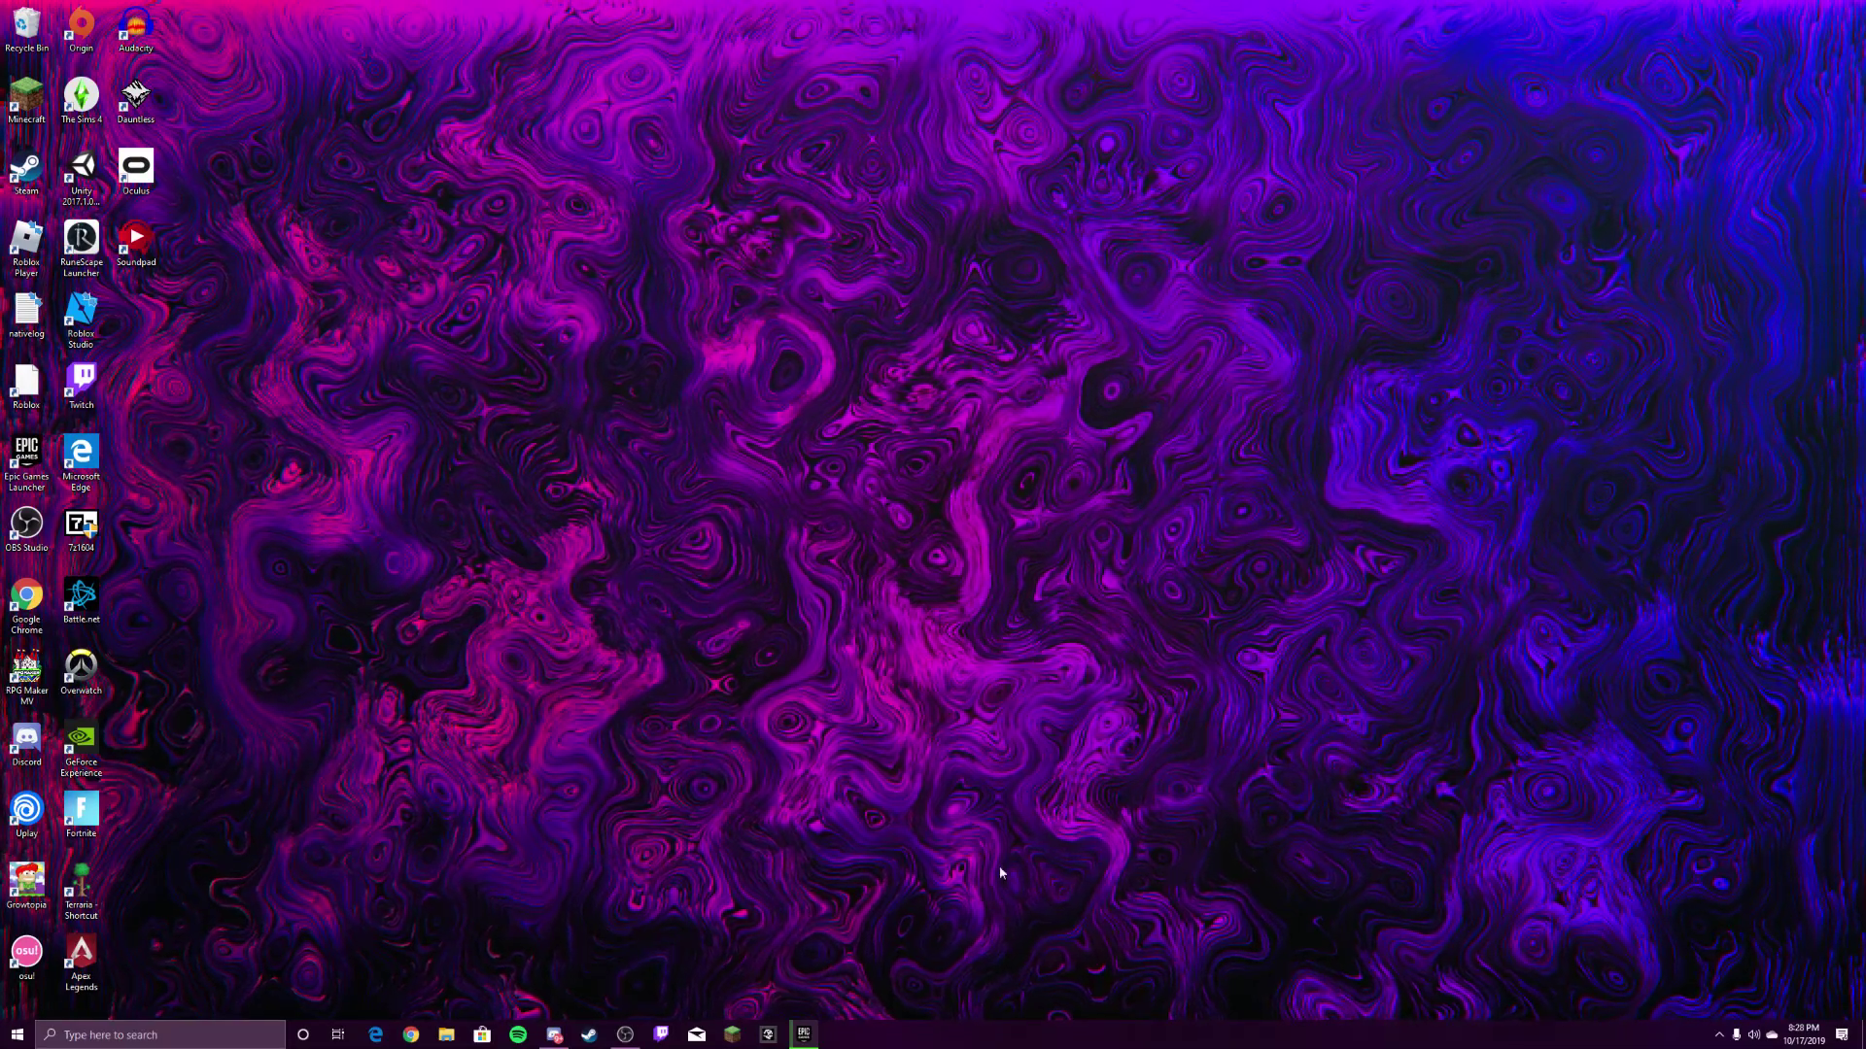
# Briefly show and hide the recording and chat app windows, then drag windows around the screen.
pyautogui.click(625, 1035)
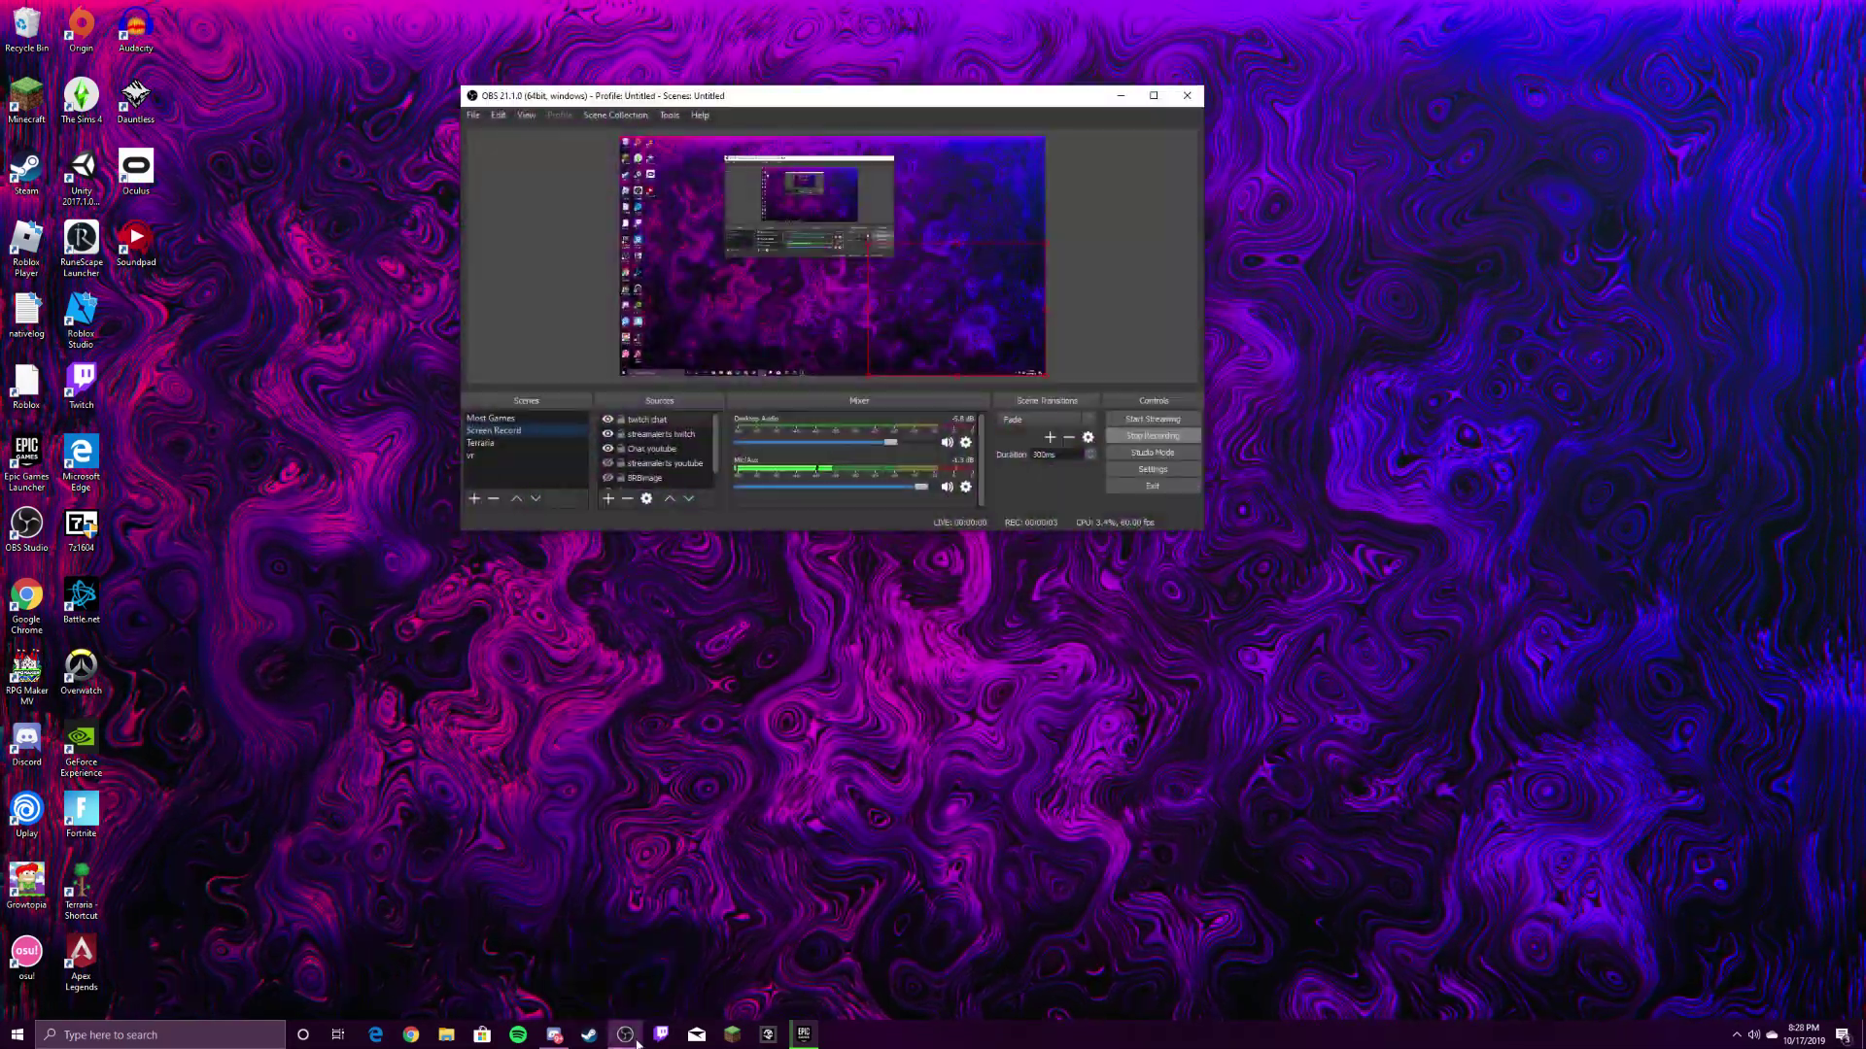
pyautogui.click(625, 1036)
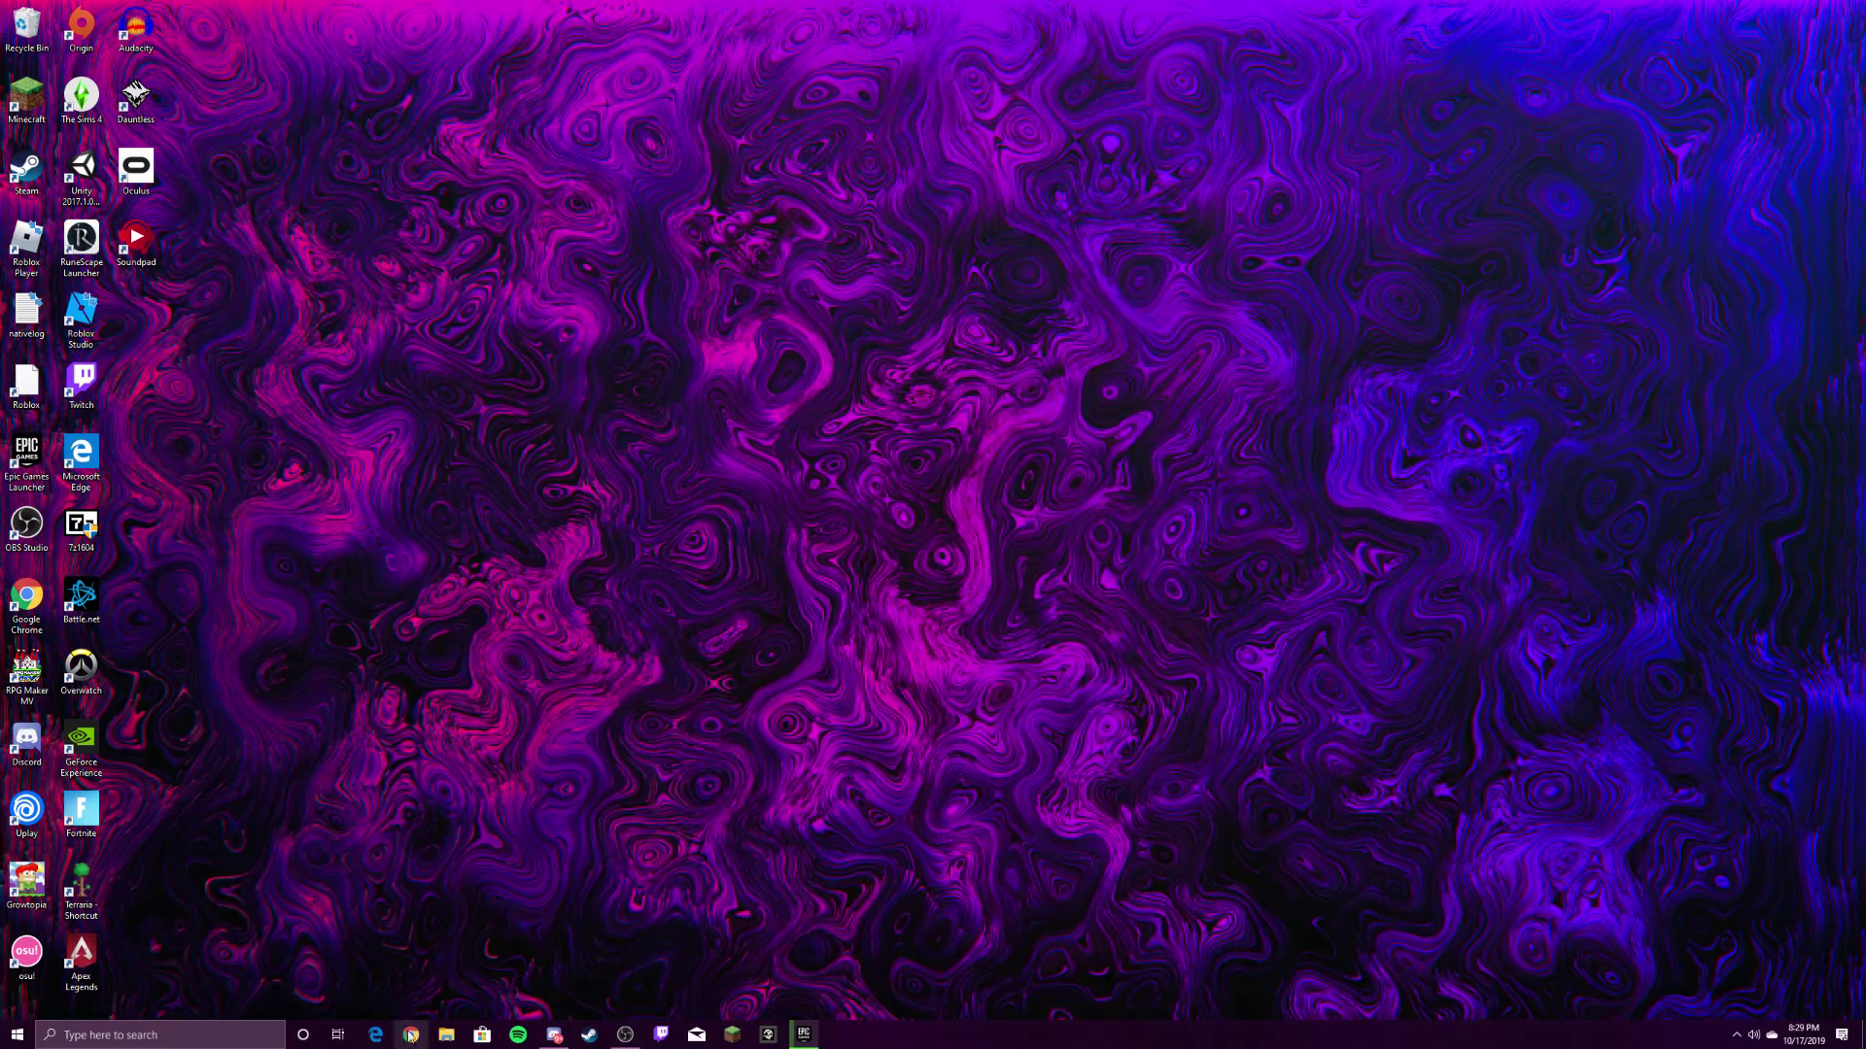
pyautogui.click(555, 1035)
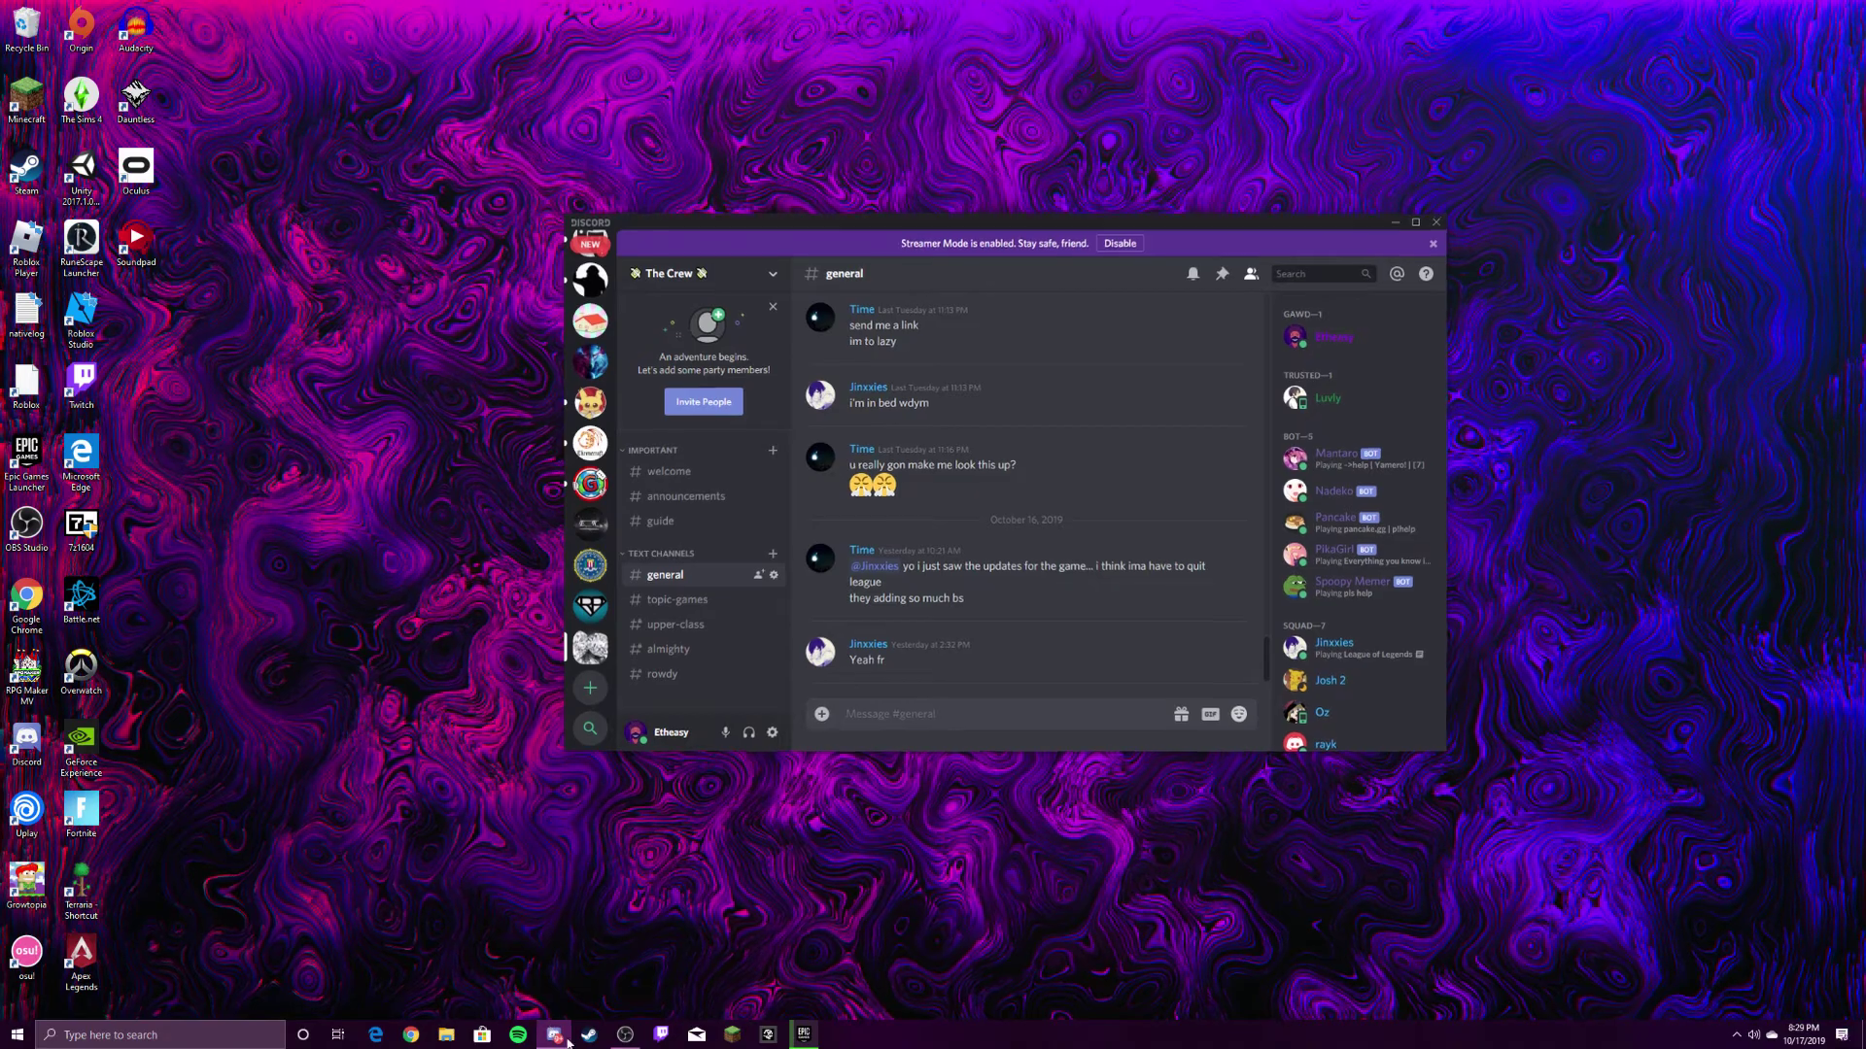
pyautogui.click(554, 1035)
pyautogui.moveTo(568, 5)
pyautogui.mouseDown()
pyautogui.moveTo(1863, 650)
pyautogui.moveTo(1864, 1021)
pyautogui.mouseUp()
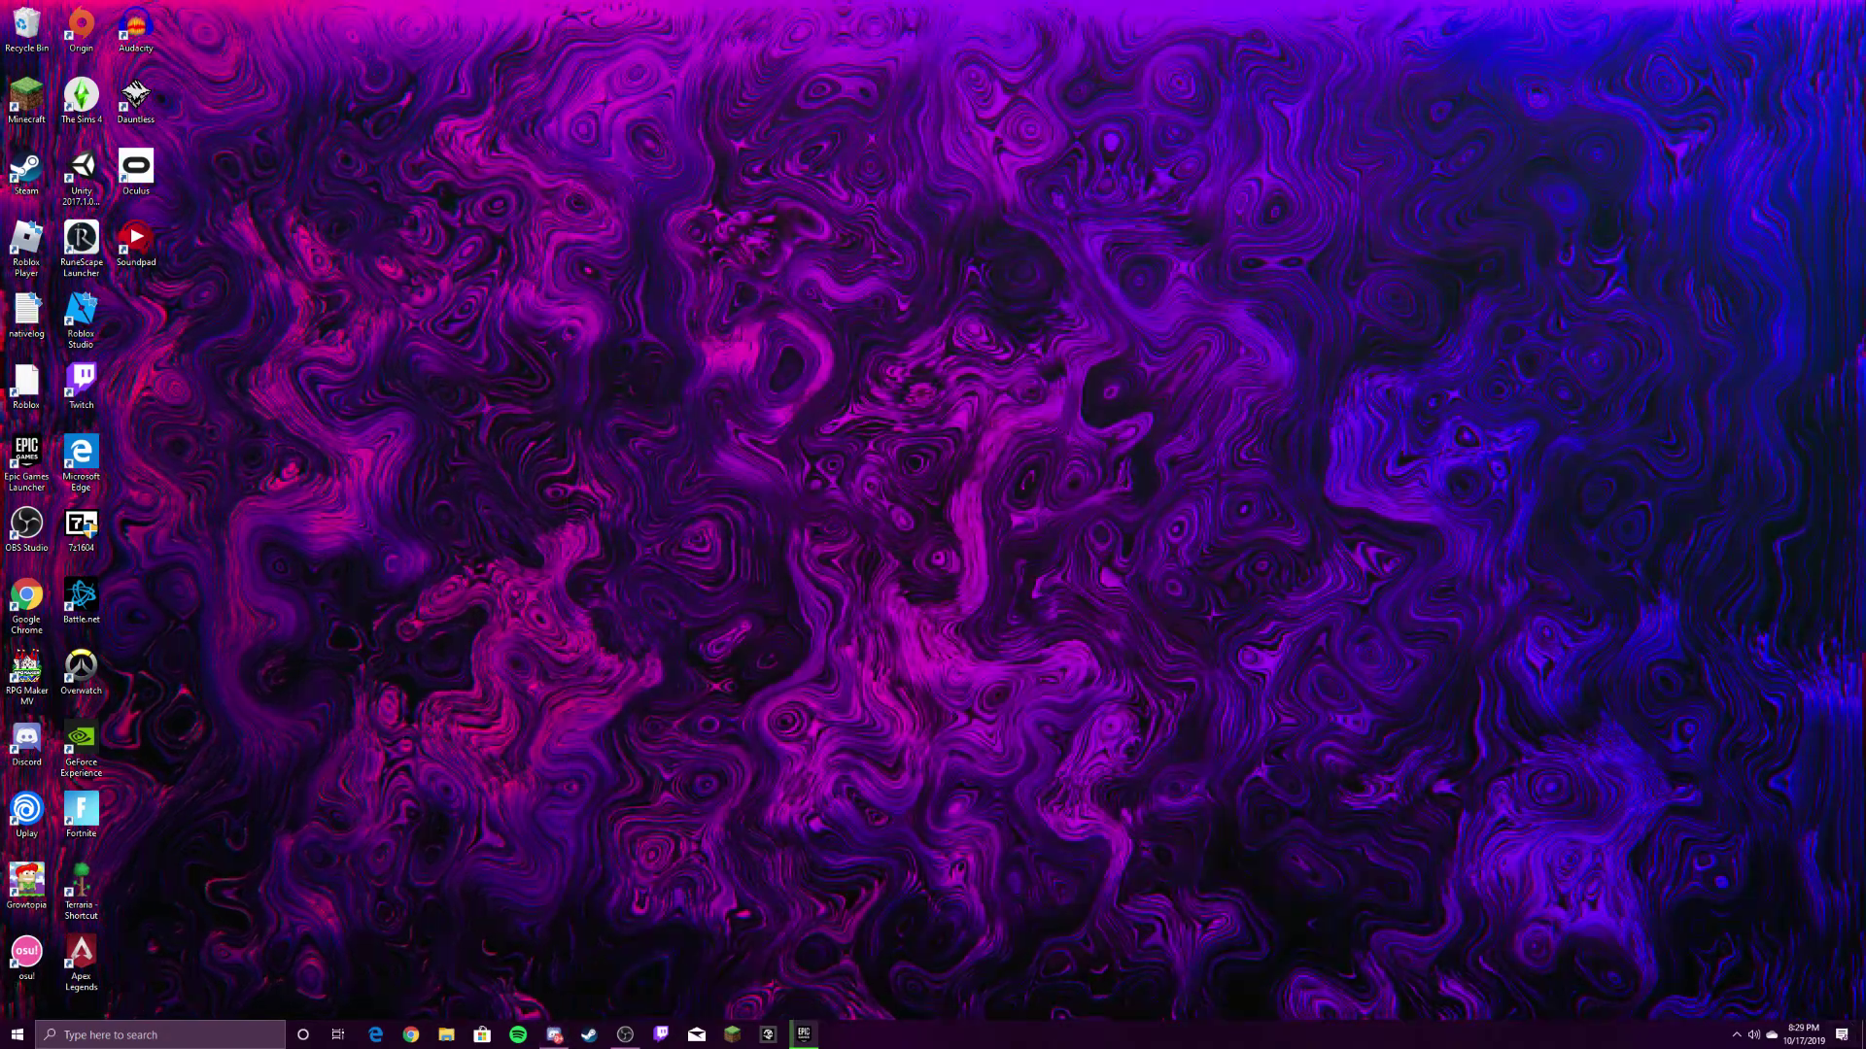
pyautogui.moveTo(1863, 3); pyautogui.dragTo(1072, 950)
pyautogui.moveTo(1864, 2); pyautogui.dragTo(1621, 549)
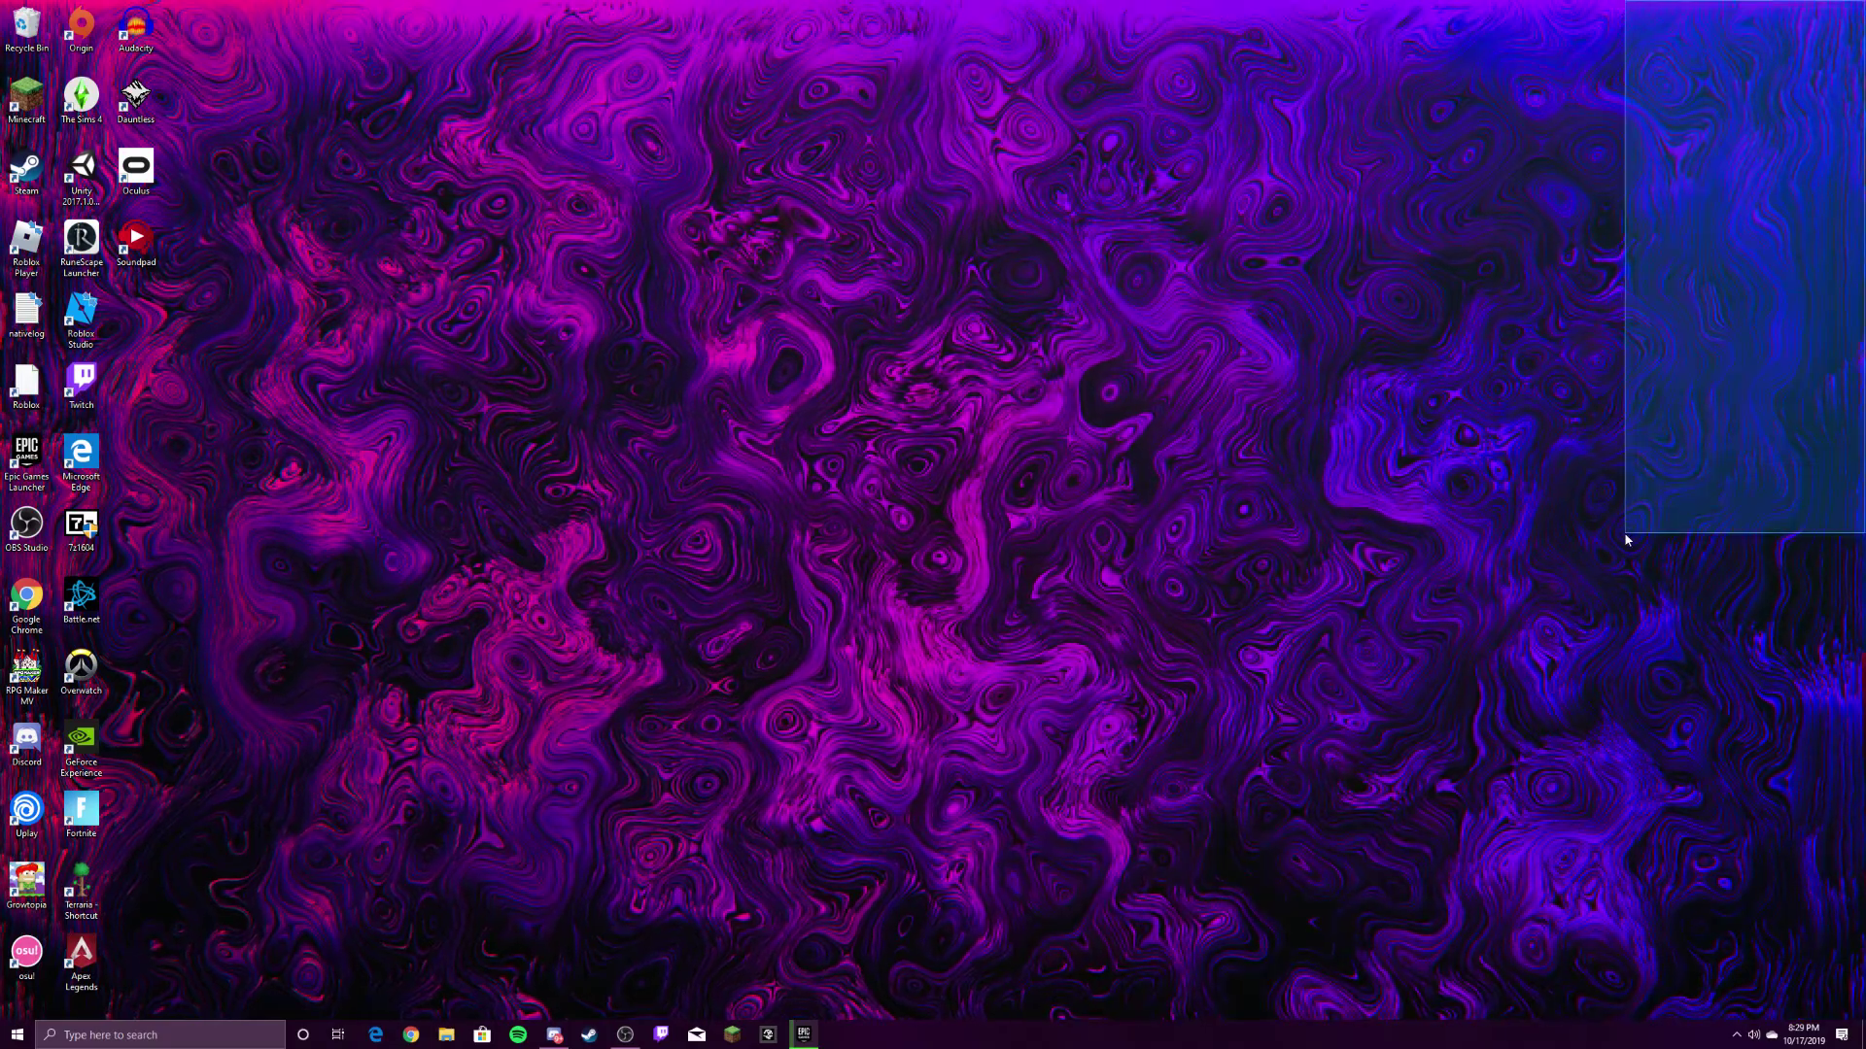
pyautogui.moveTo(1864, 1); pyautogui.dragTo(437, 1018)
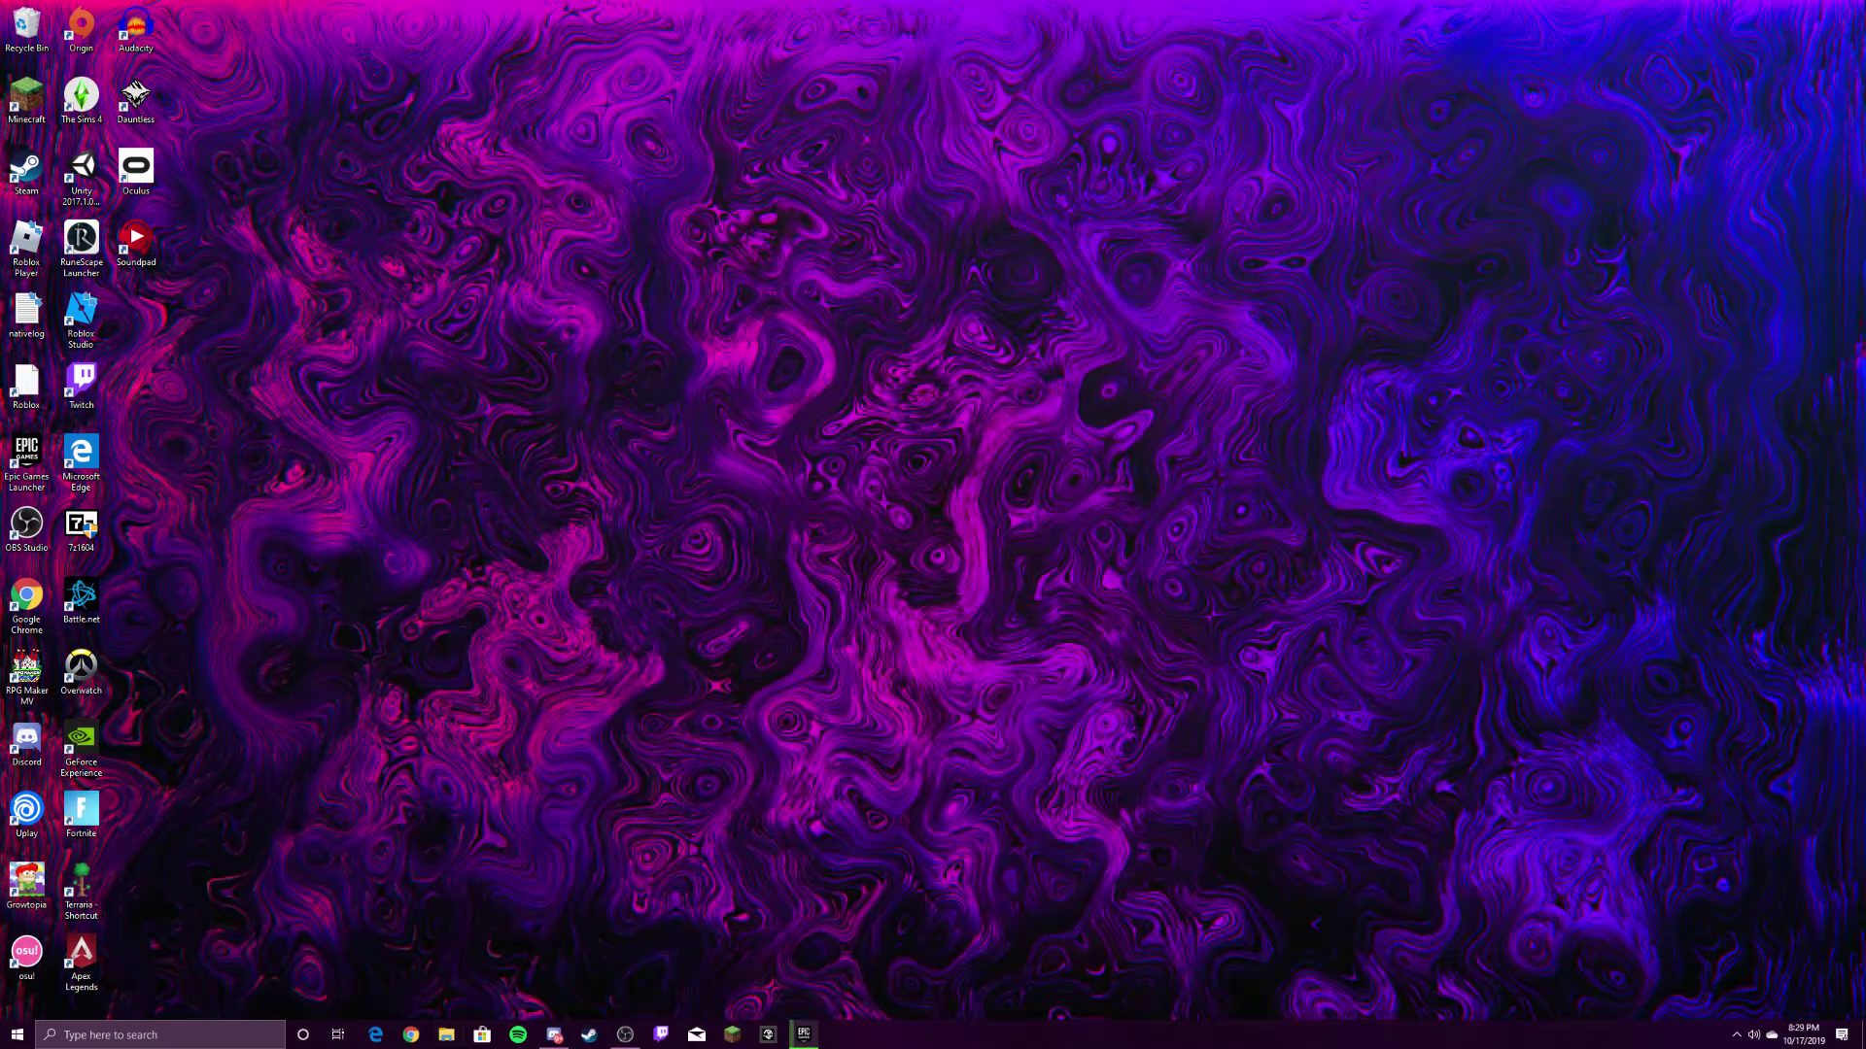
pyautogui.moveTo(1864, 1); pyautogui.dragTo(771, 788)
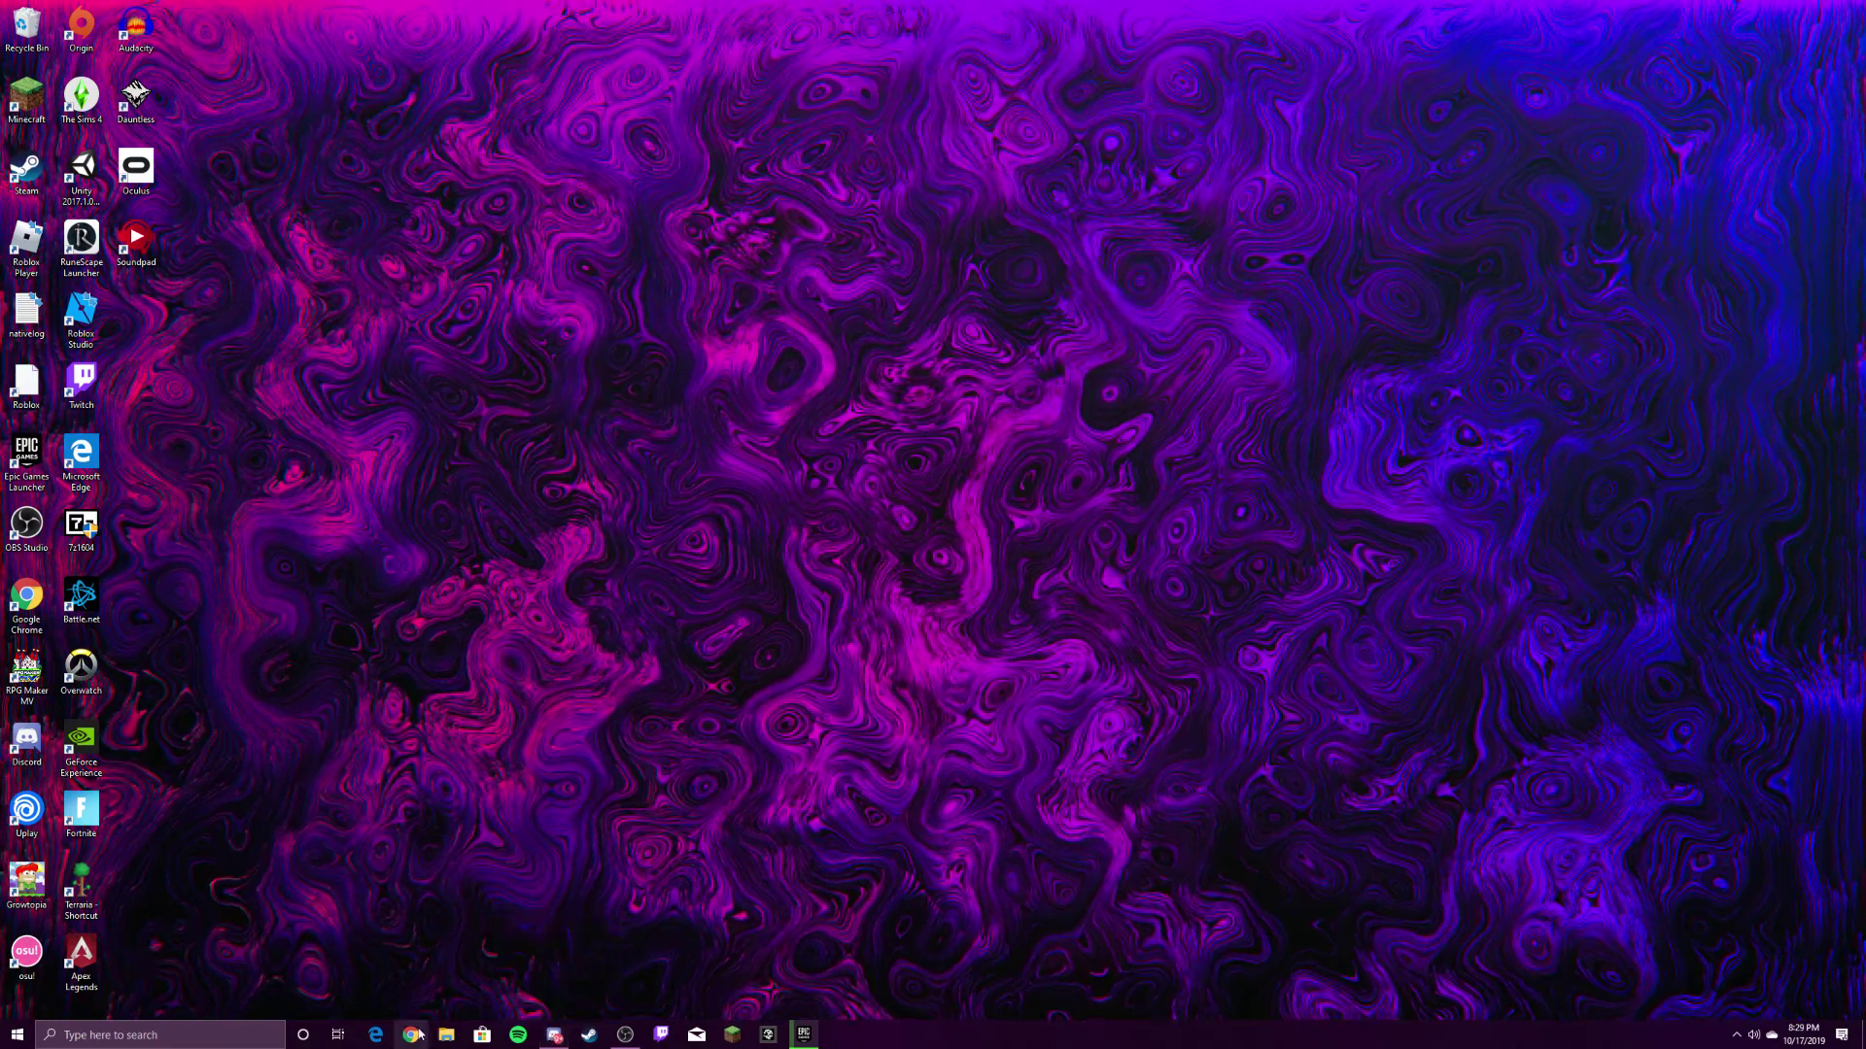
# Open Chrome on twitch.tv and go to your own etheasy channel page from the account menu.
pyautogui.click(412, 1036)
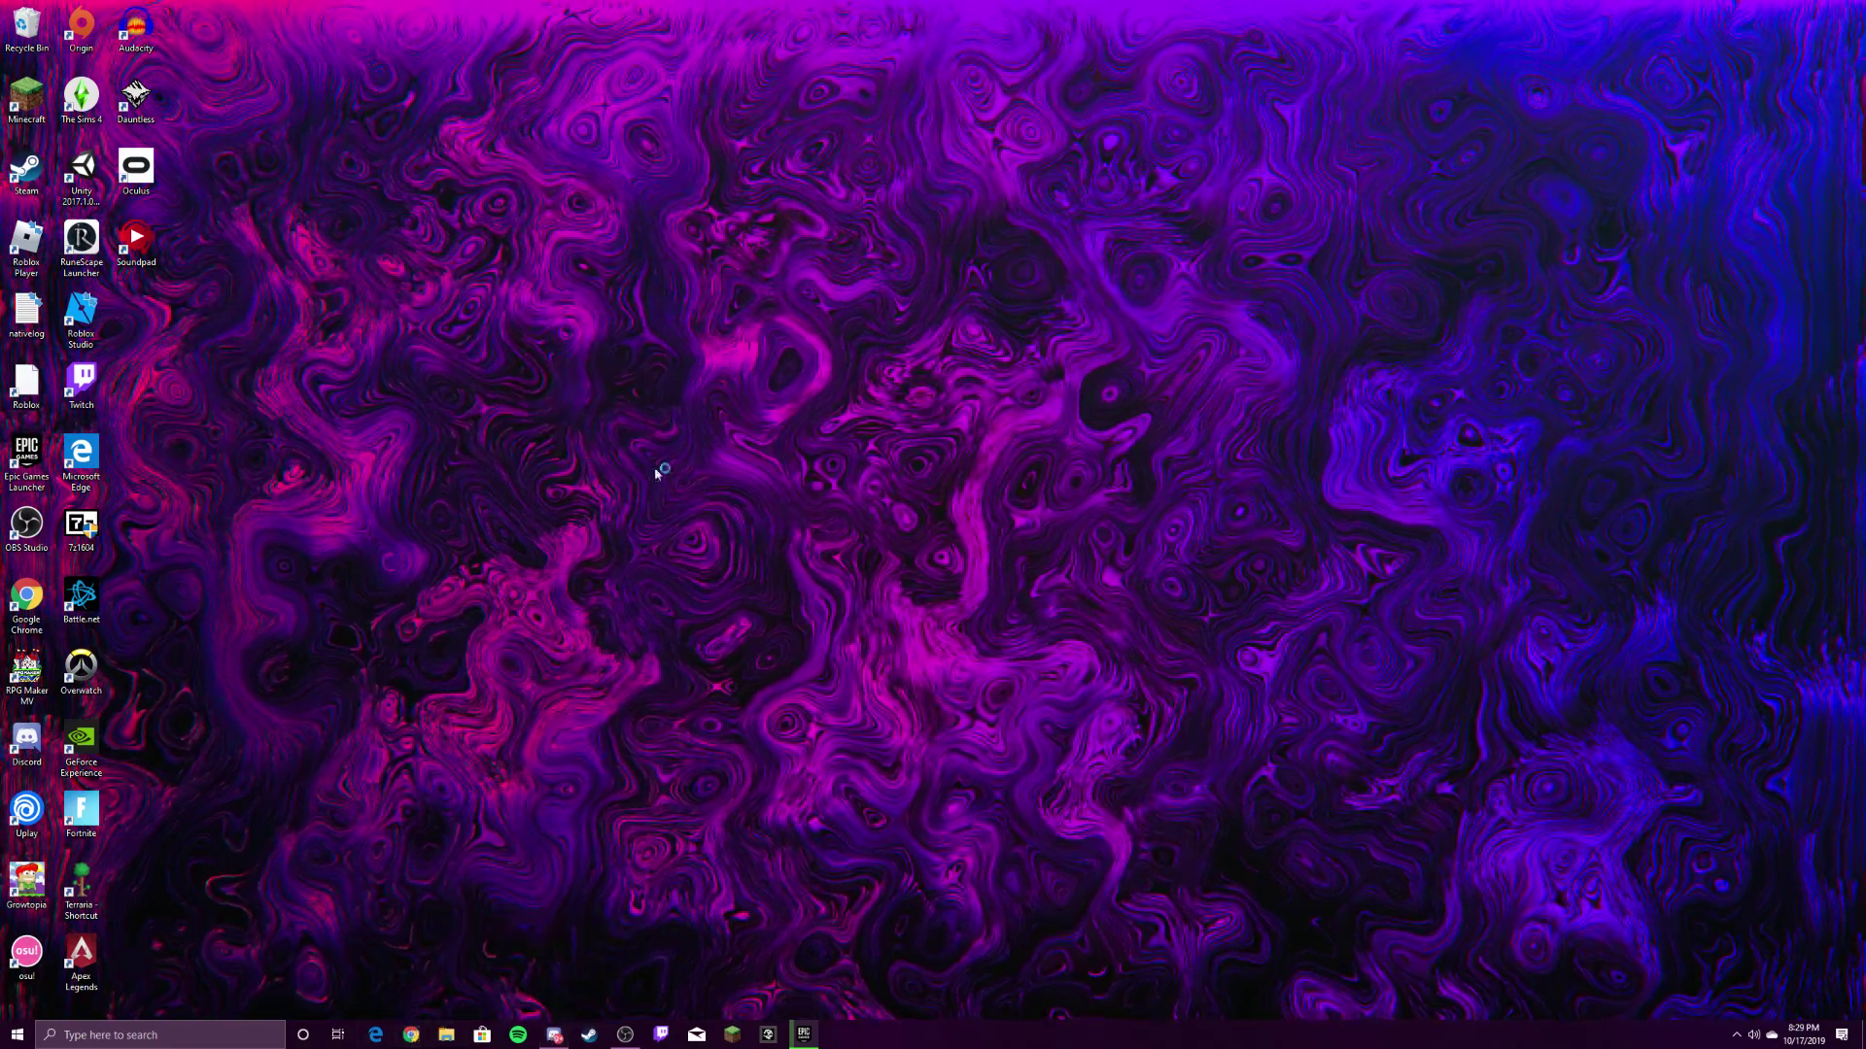
pyautogui.write('twitch.tv')
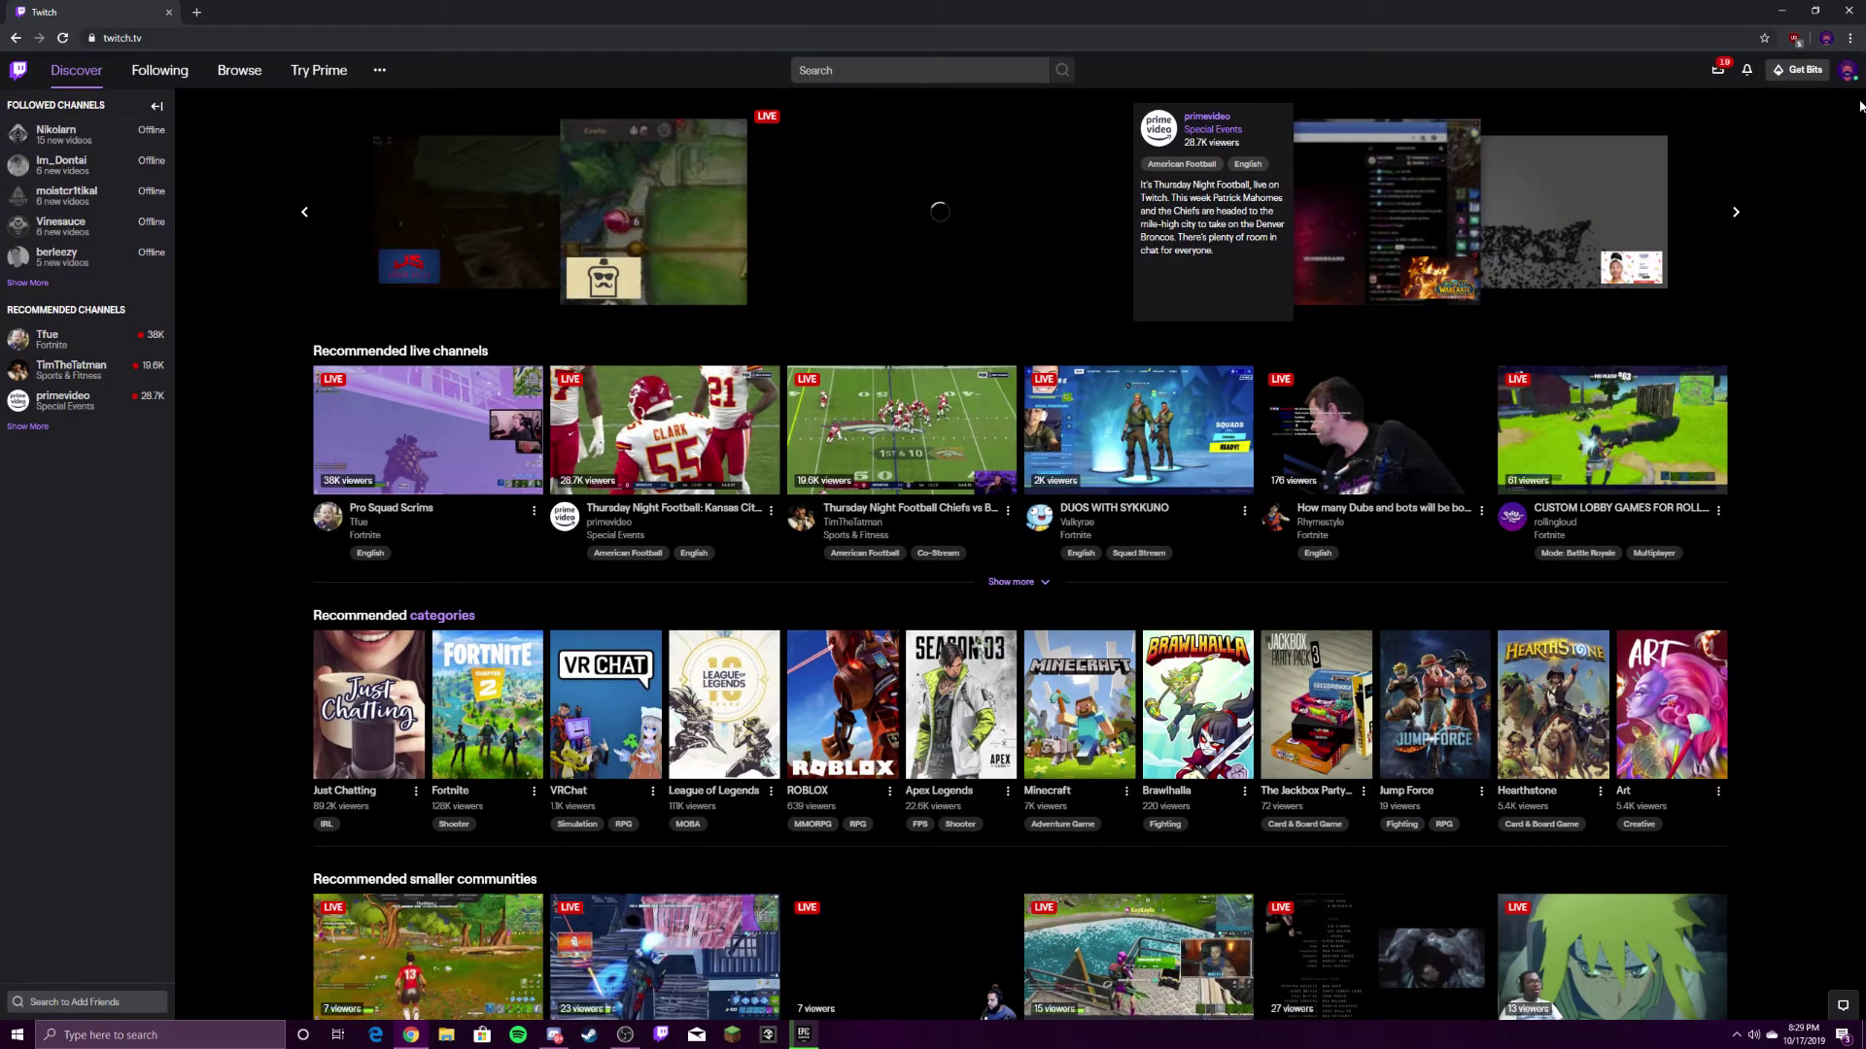
pyautogui.click(1848, 71)
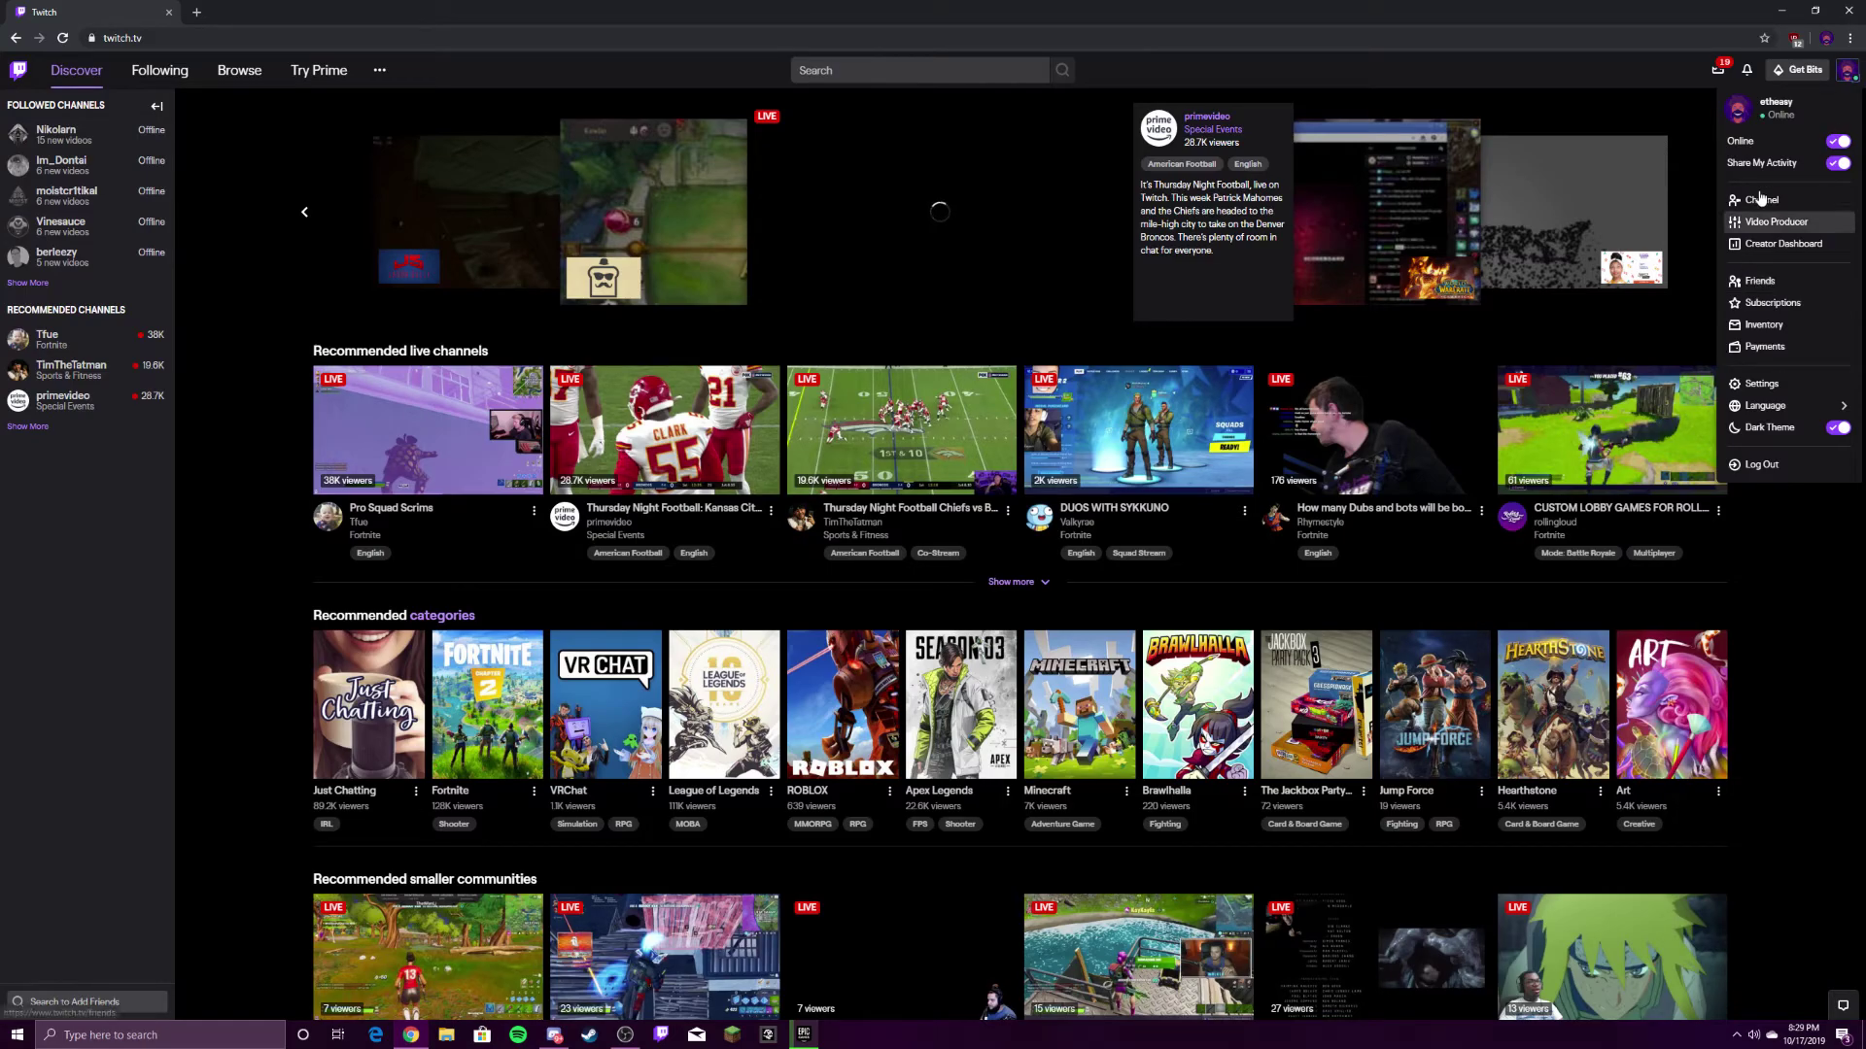
pyautogui.click(1762, 199)
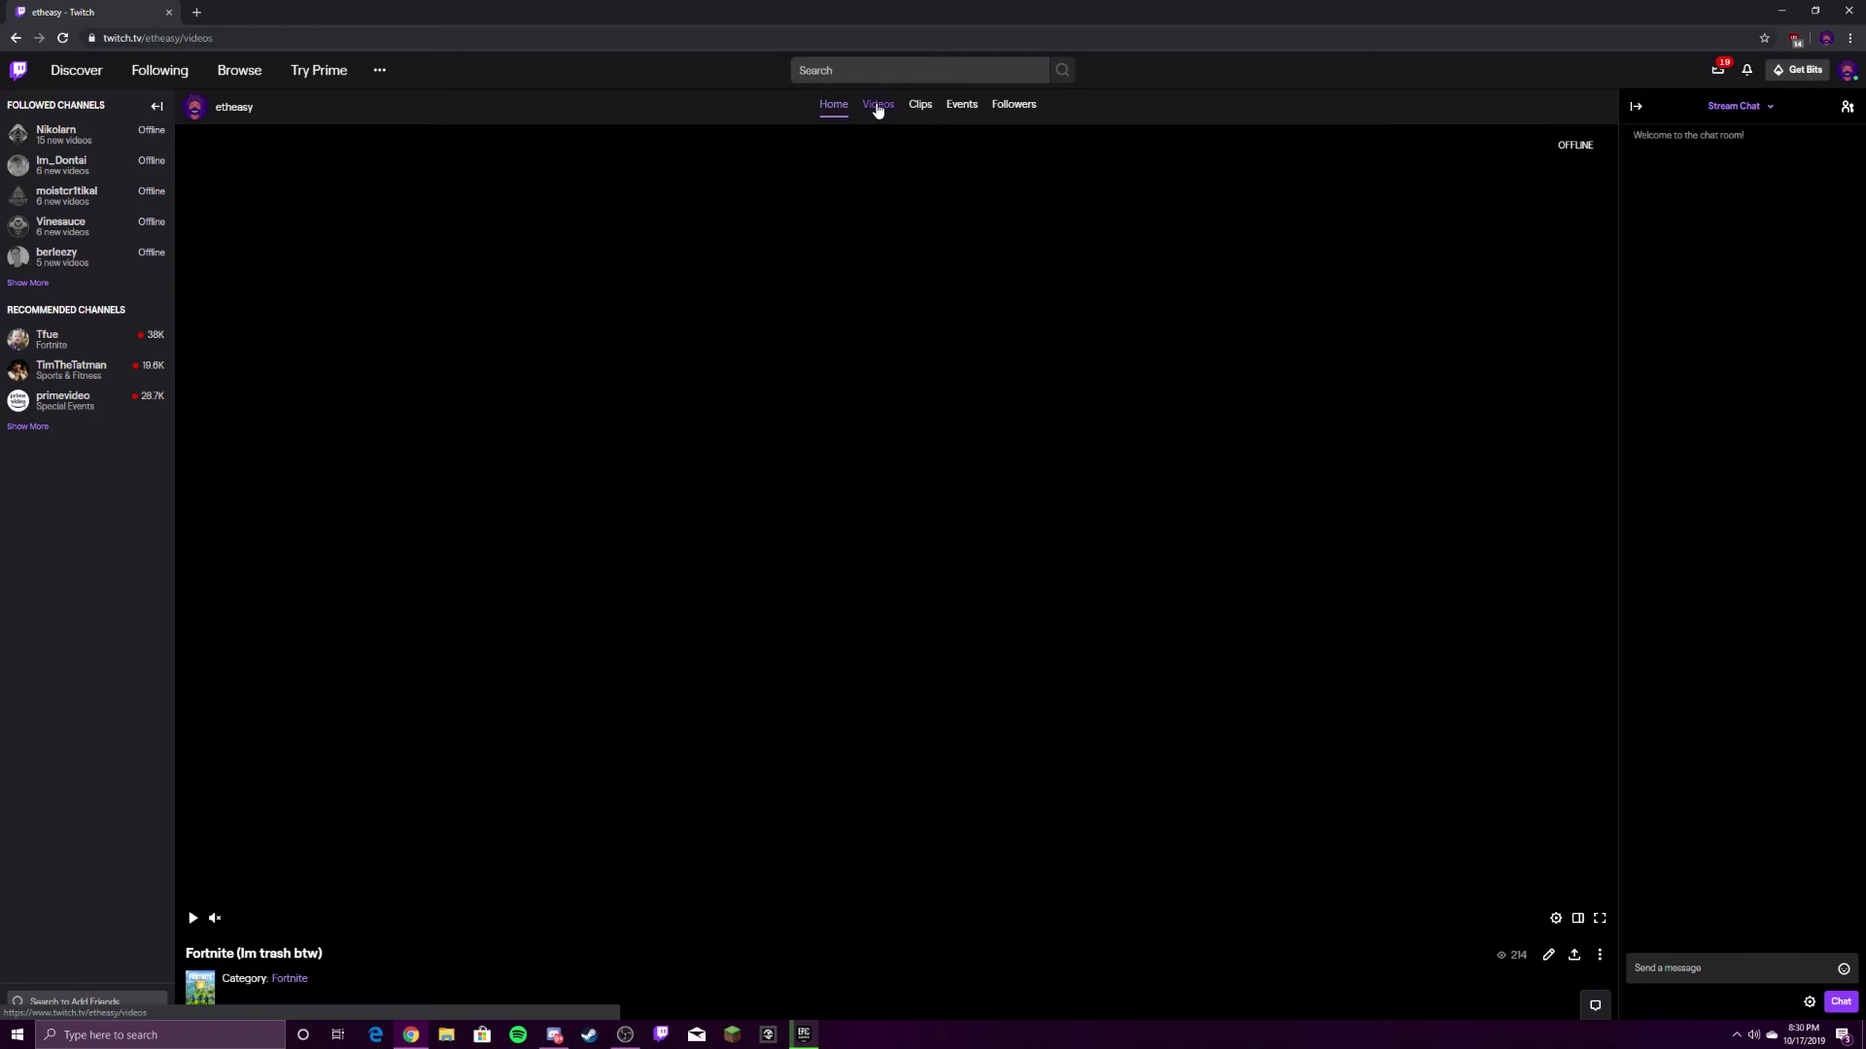
# Open the Videos tab, which lists four past broadcasts and one popular clip.
pyautogui.click(878, 108)
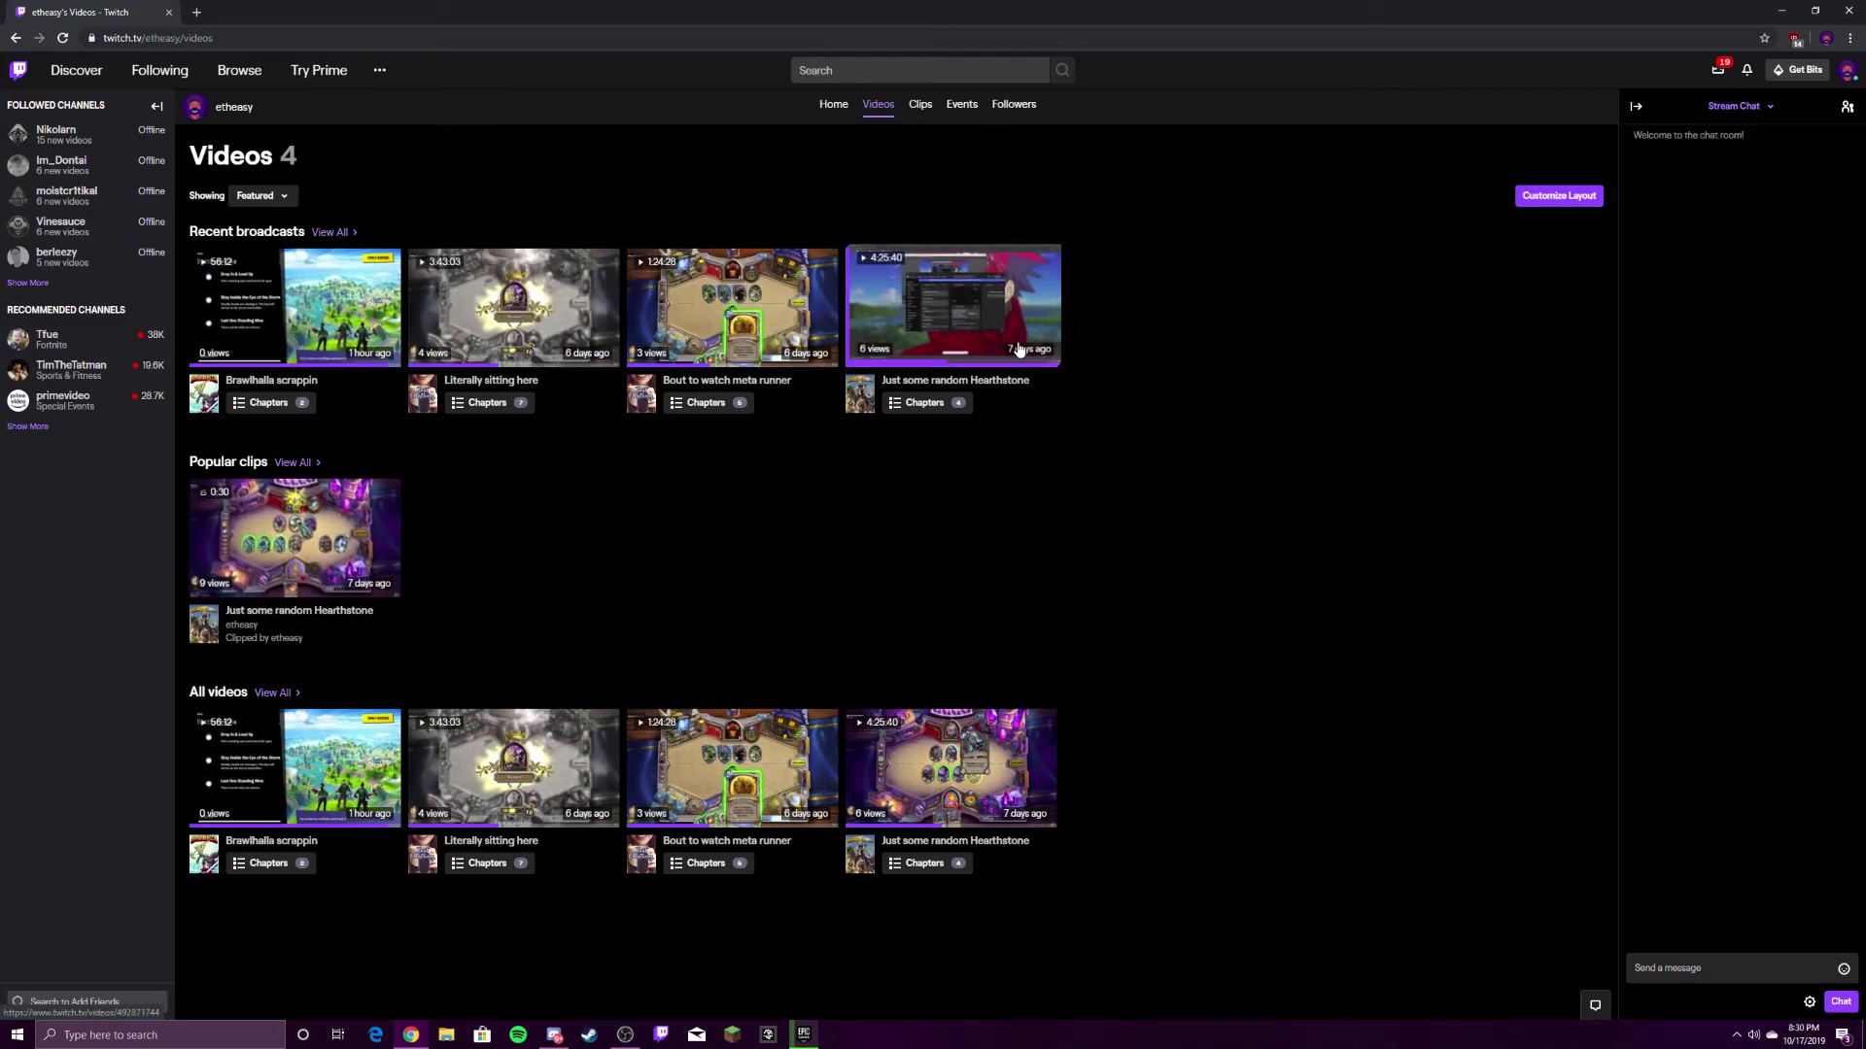
pyautogui.moveTo(731, 766)
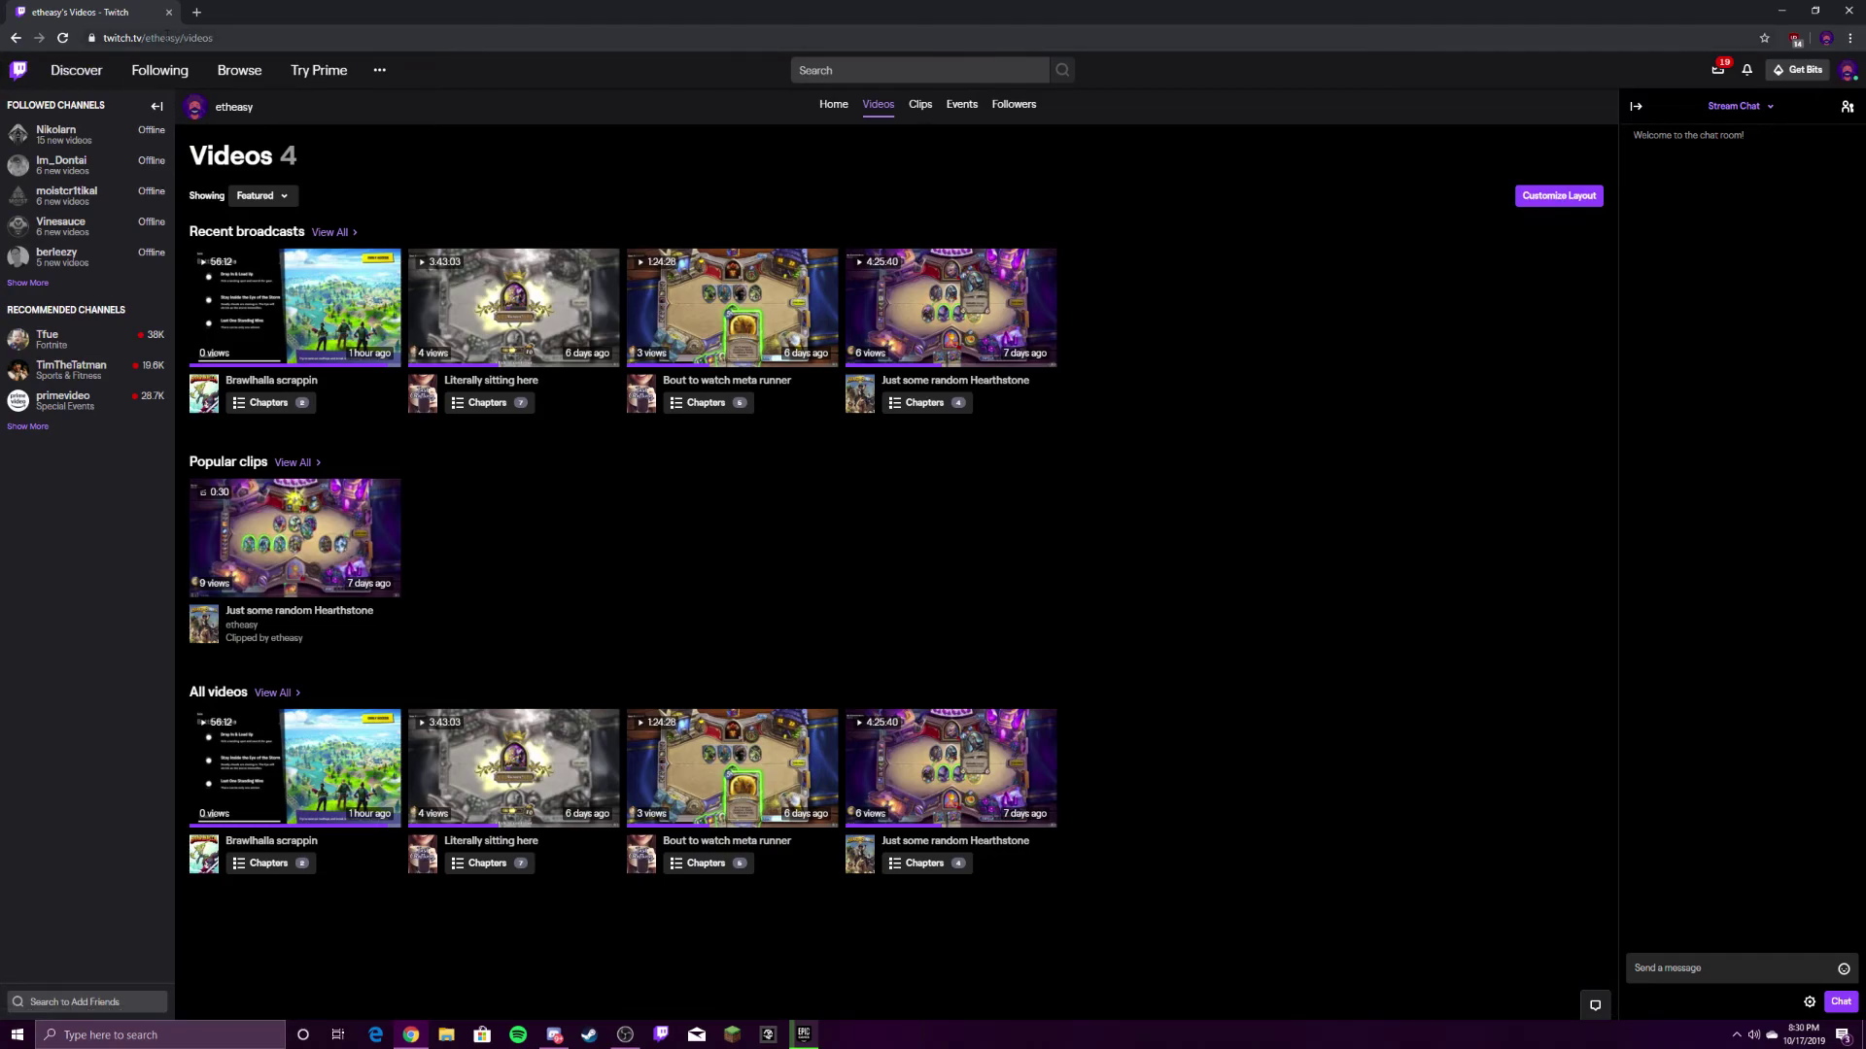
# Go back to etheasy's Home tab, select the channel URL, and close Chrome.
pyautogui.click(15, 37)
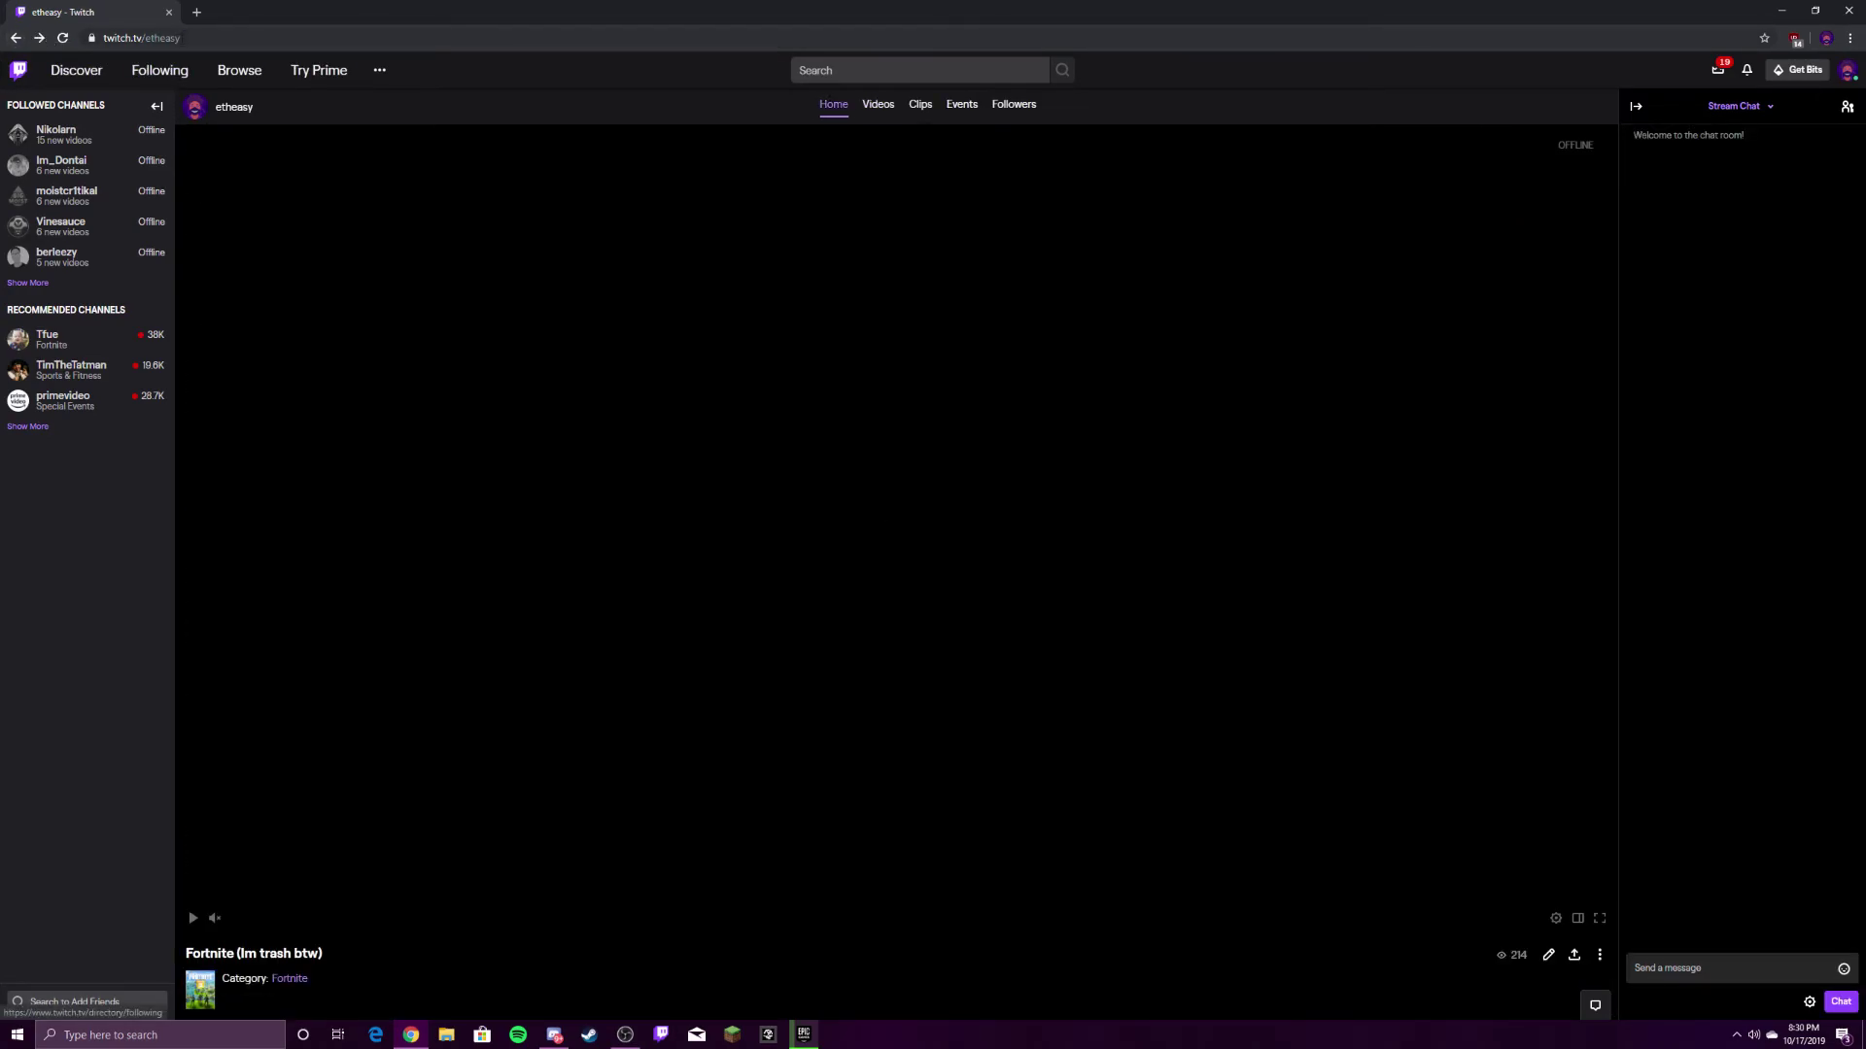
pyautogui.click(187, 37)
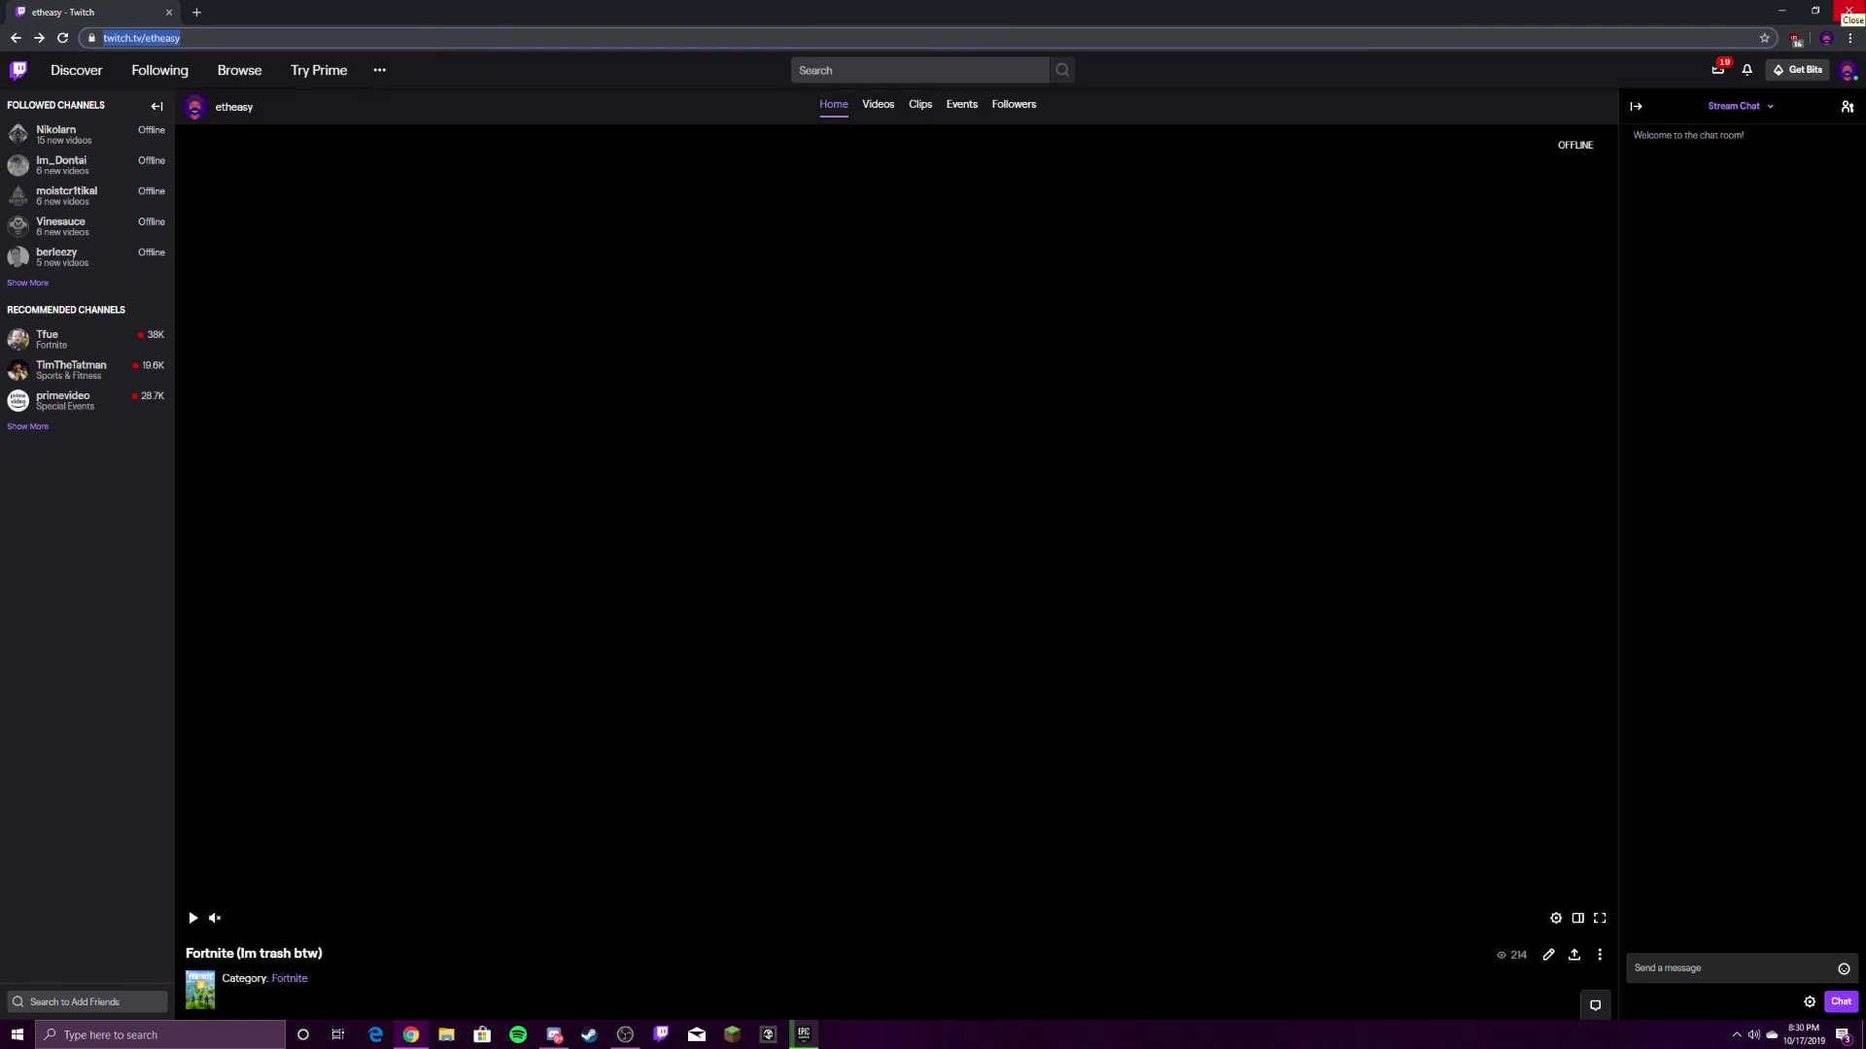
pyautogui.click(1847, 11)
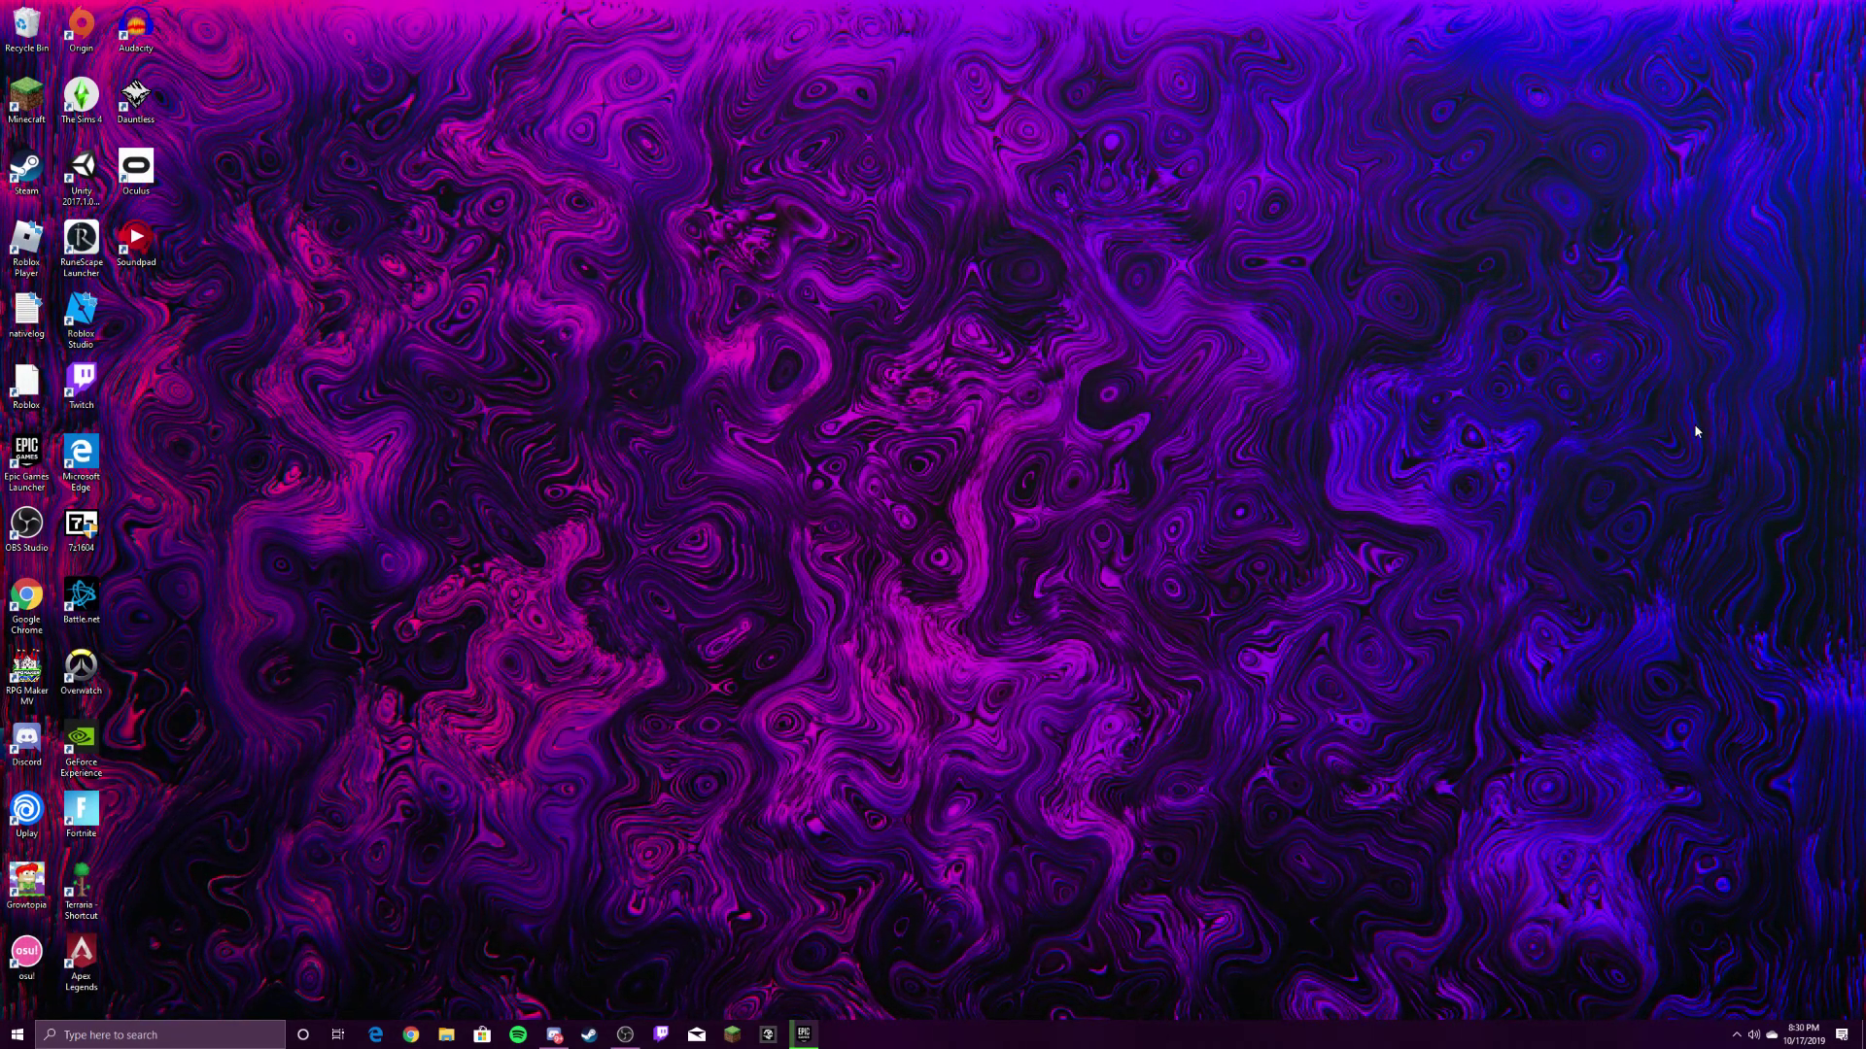
pyautogui.moveTo(1863, 2); pyautogui.dragTo(757, 1018)
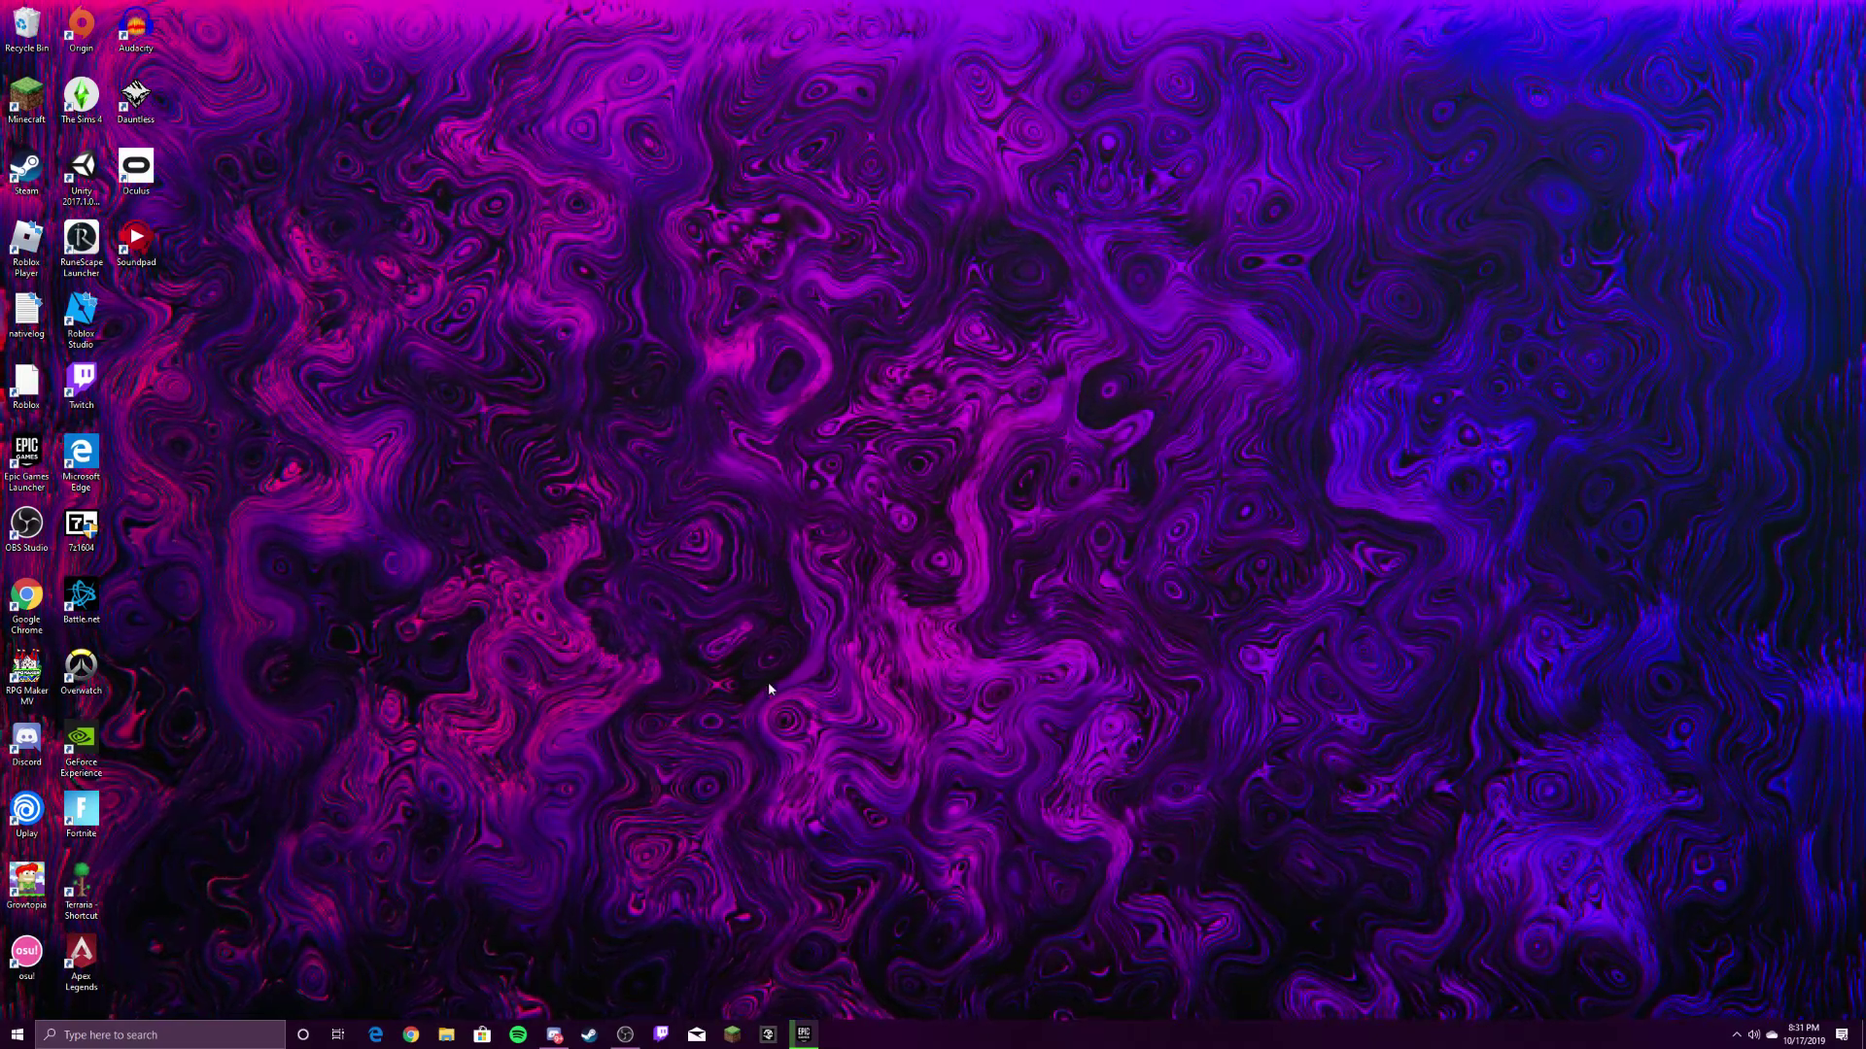
pyautogui.click(803, 1035)
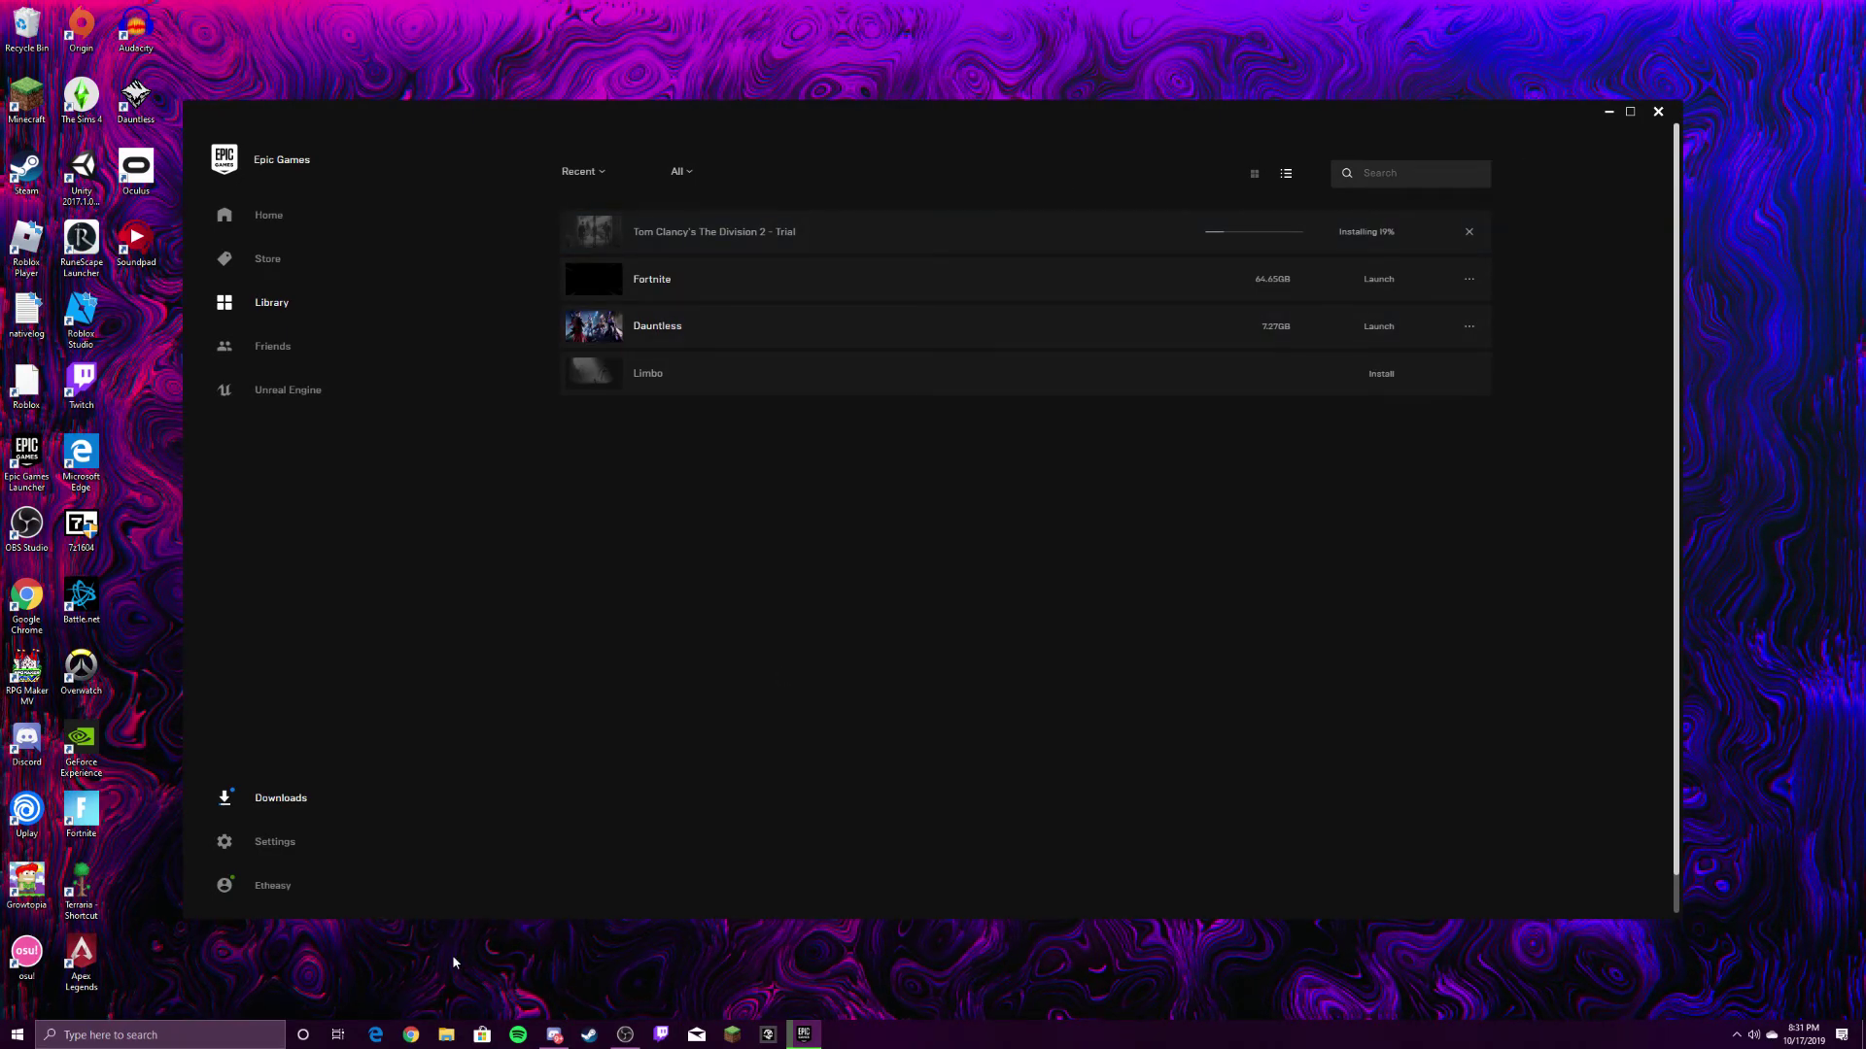
pyautogui.click(1608, 112)
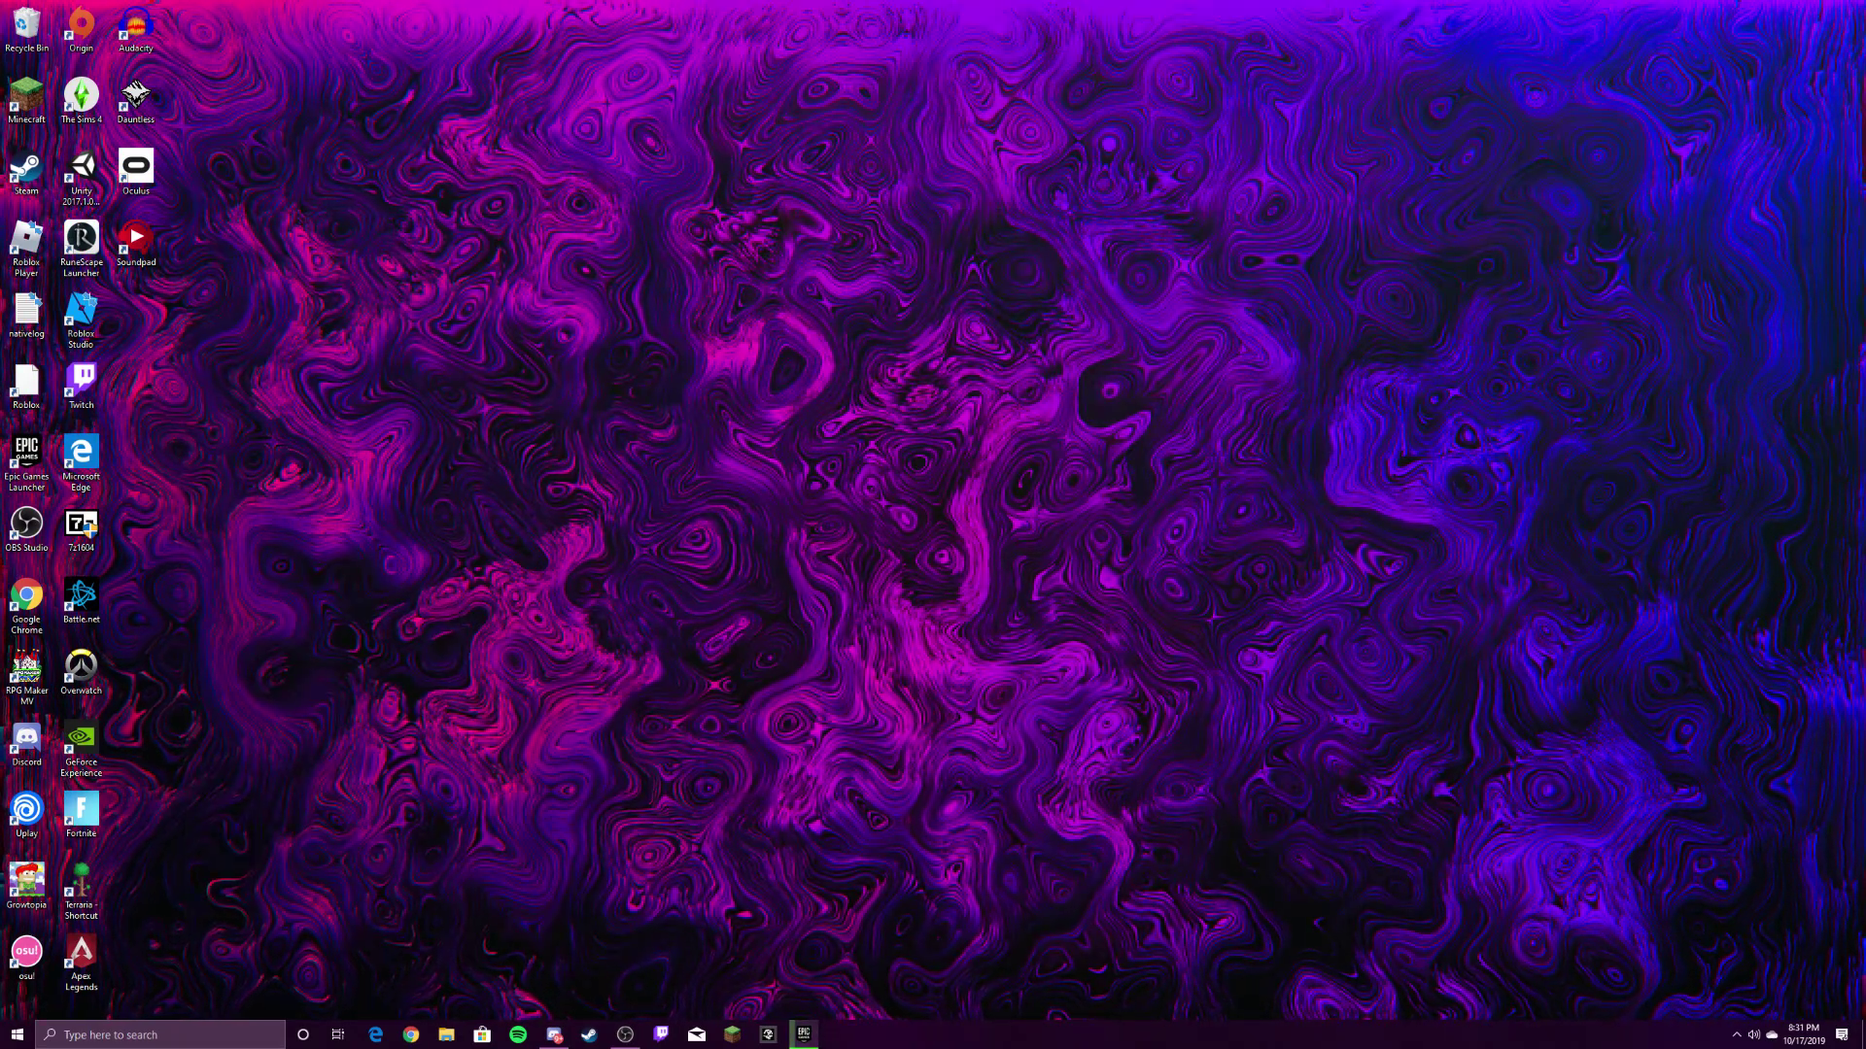
pyautogui.moveTo(833, 375); pyautogui.dragTo(1859, 955)
pyautogui.moveTo(908, 519); pyautogui.dragTo(1858, 8)
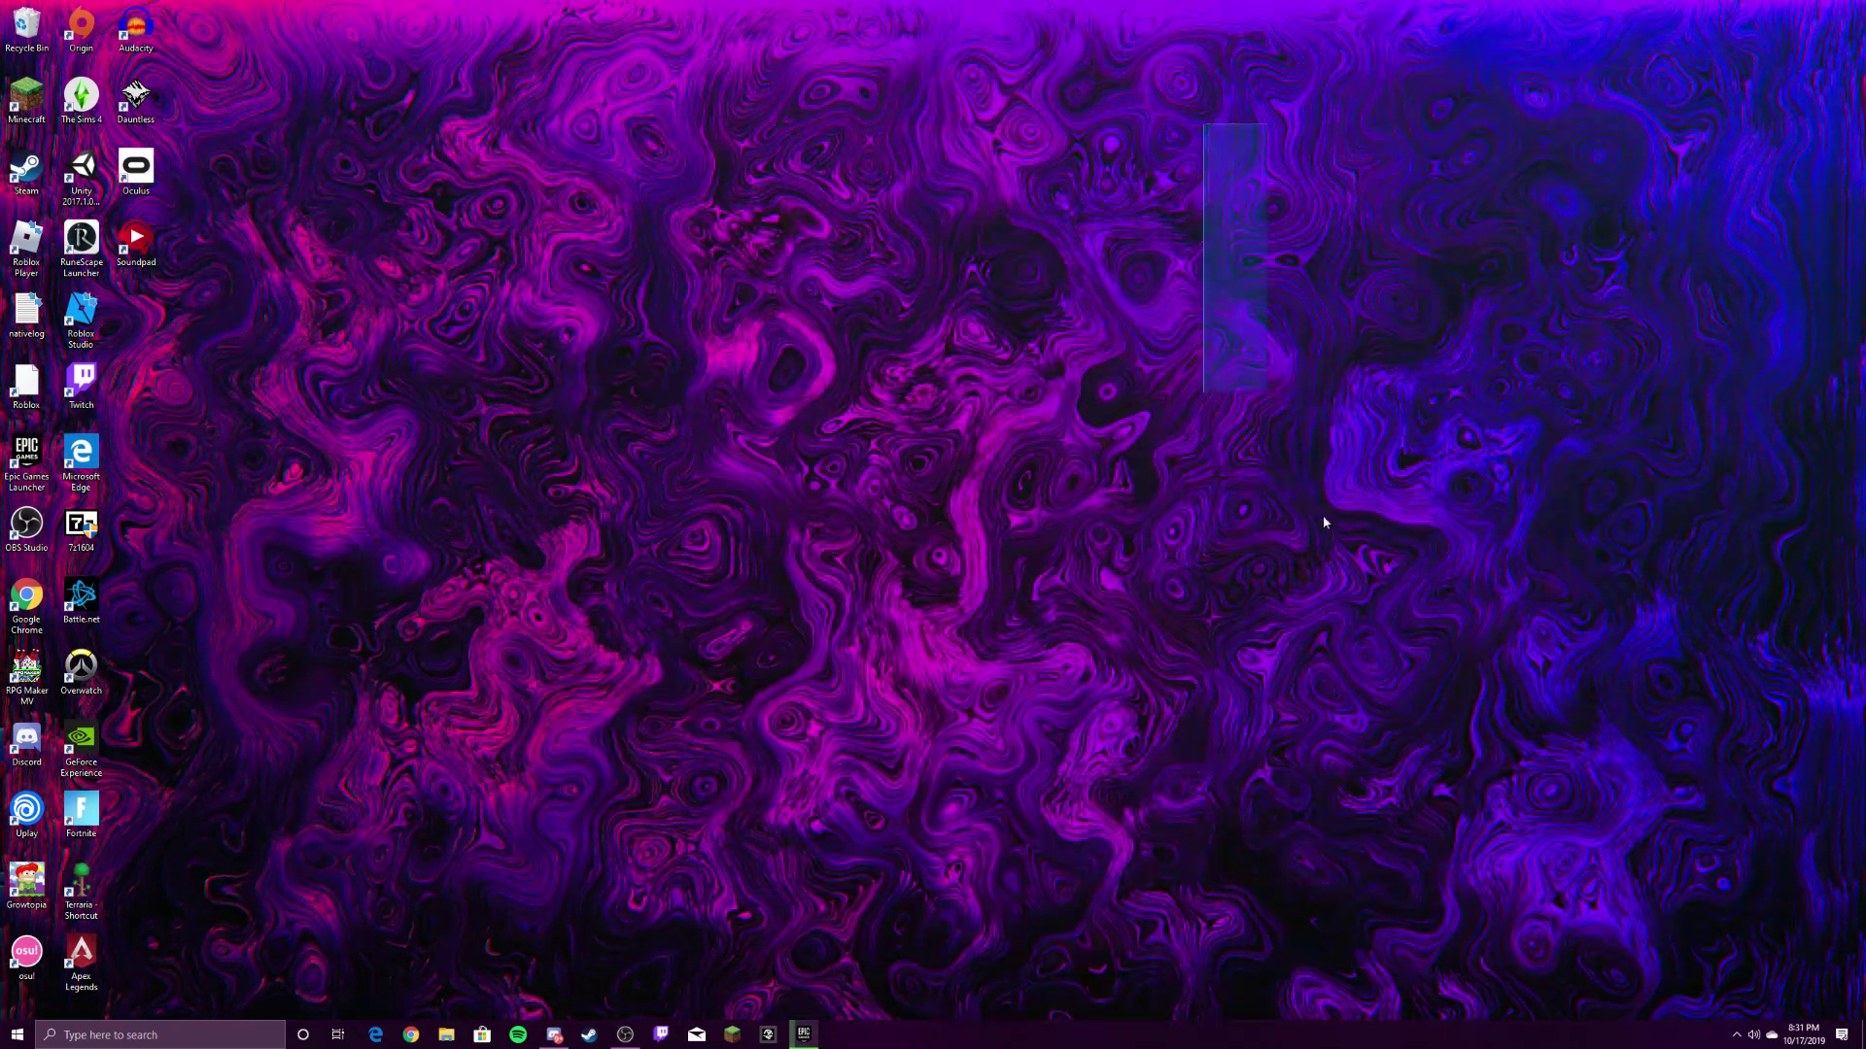